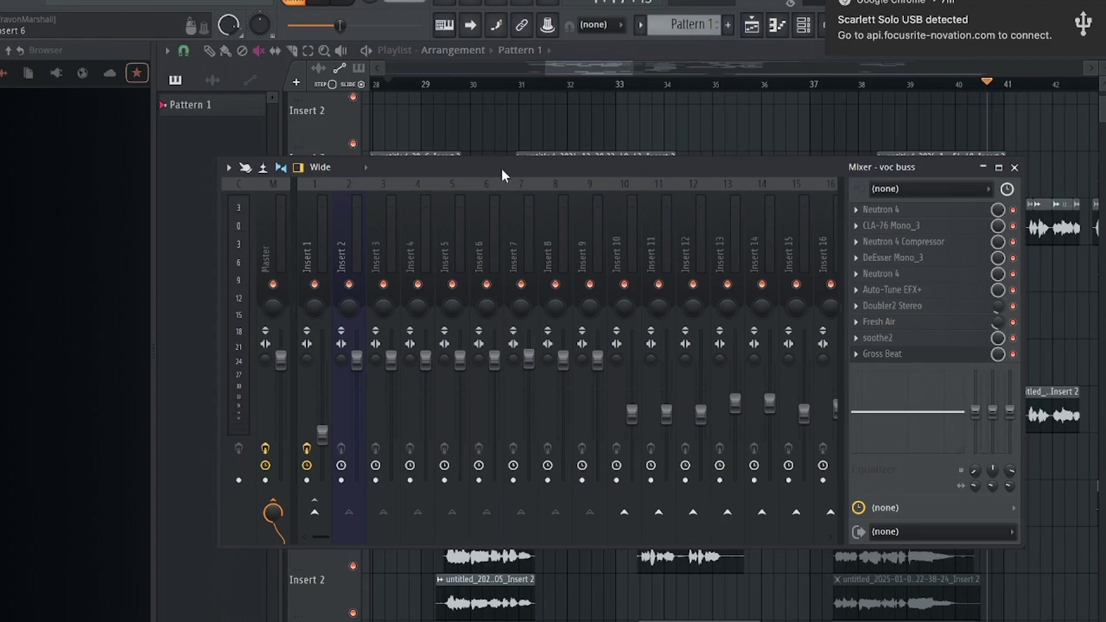
drag(501, 168, 465, 375)
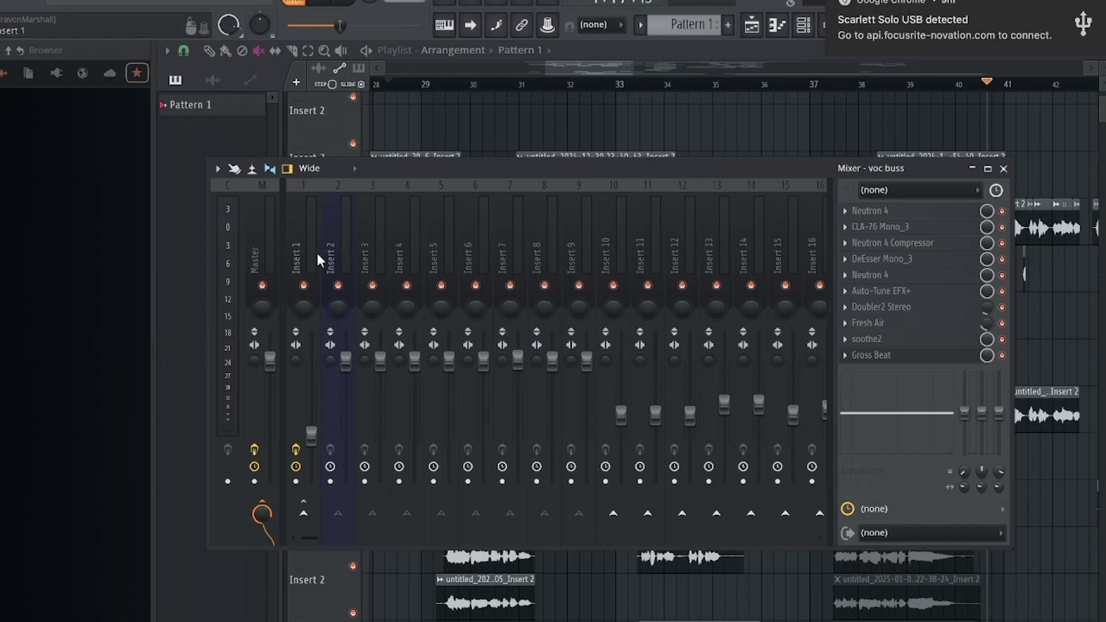
click(300, 255)
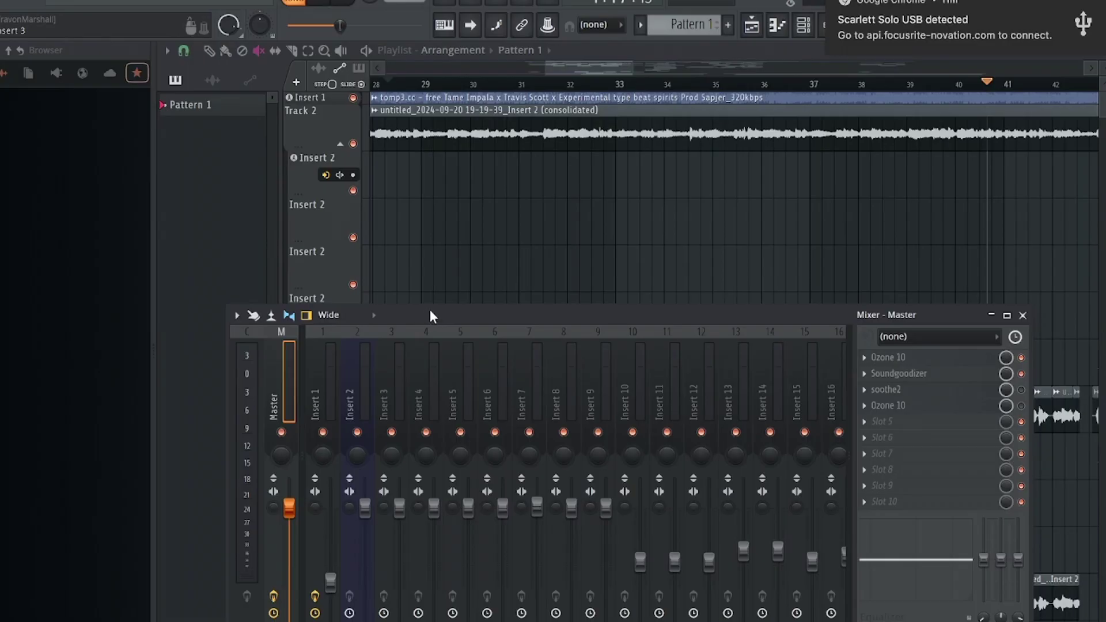
drag(436, 309, 433, 145)
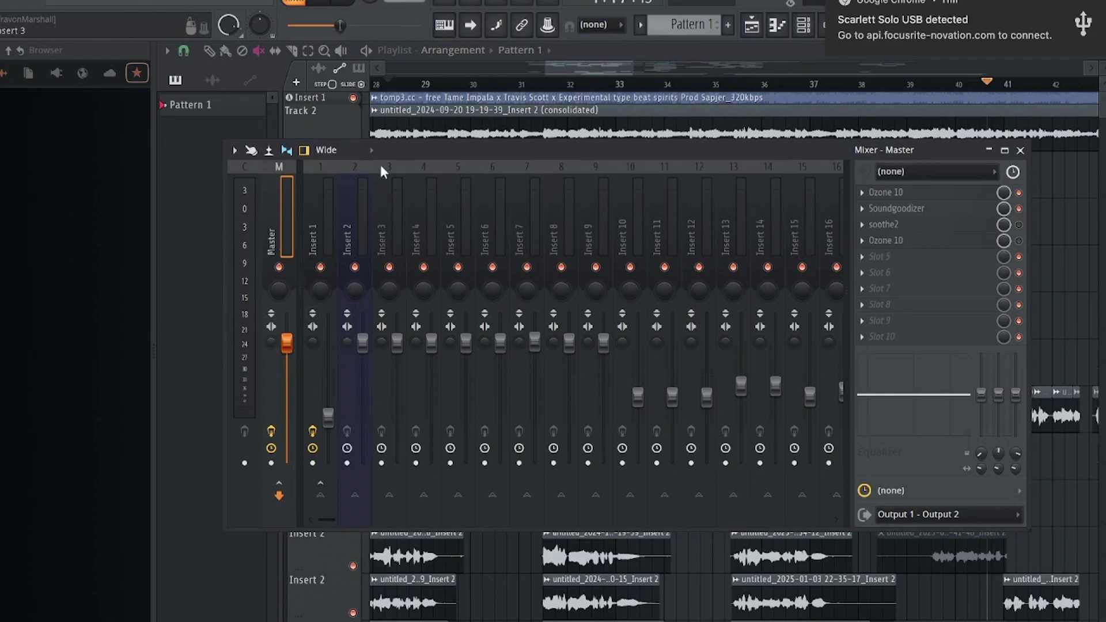
drag(402, 151, 416, 212)
drag(573, 64, 585, 64)
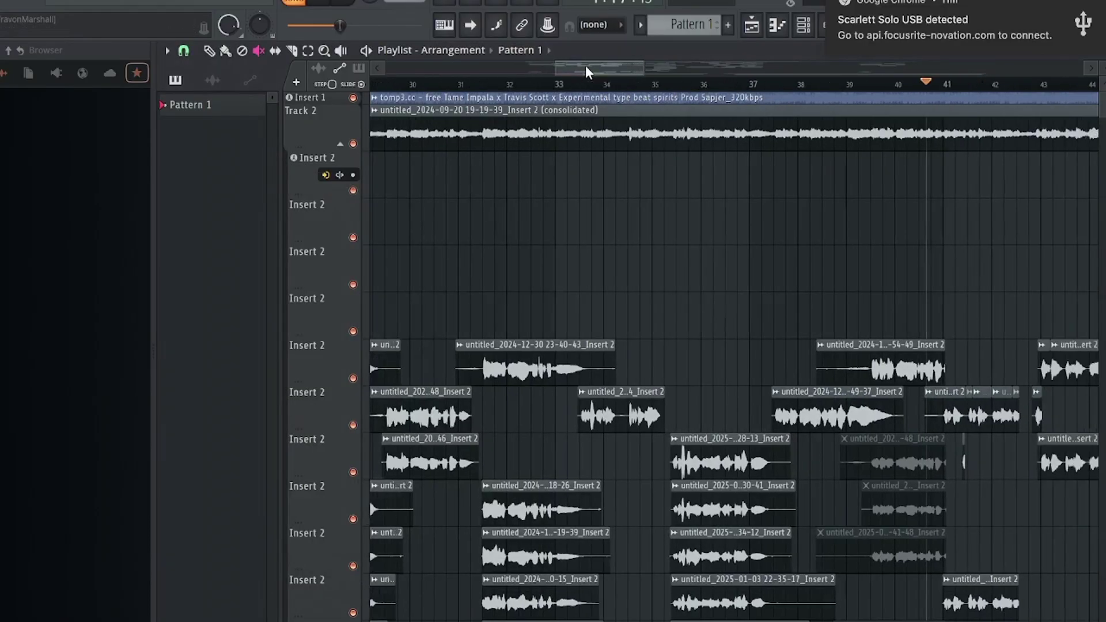
Step: Inspect the soothe2 effect on the Insert 1 mixer track, and close the plugin and the mixer
click(170, 3)
mouse_move(201, 4)
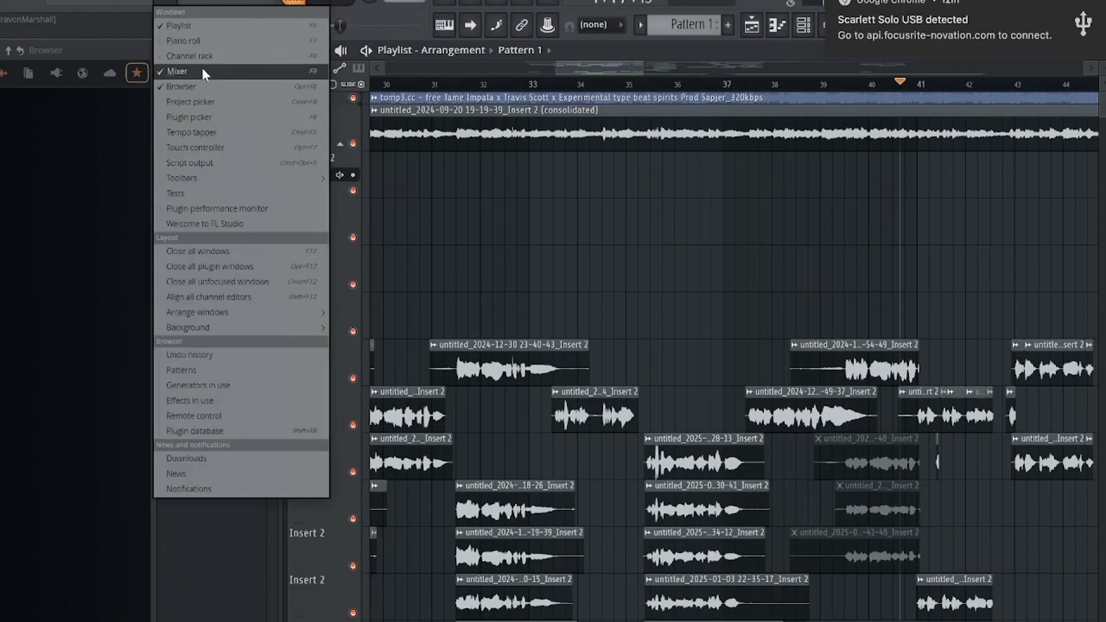
click(192, 70)
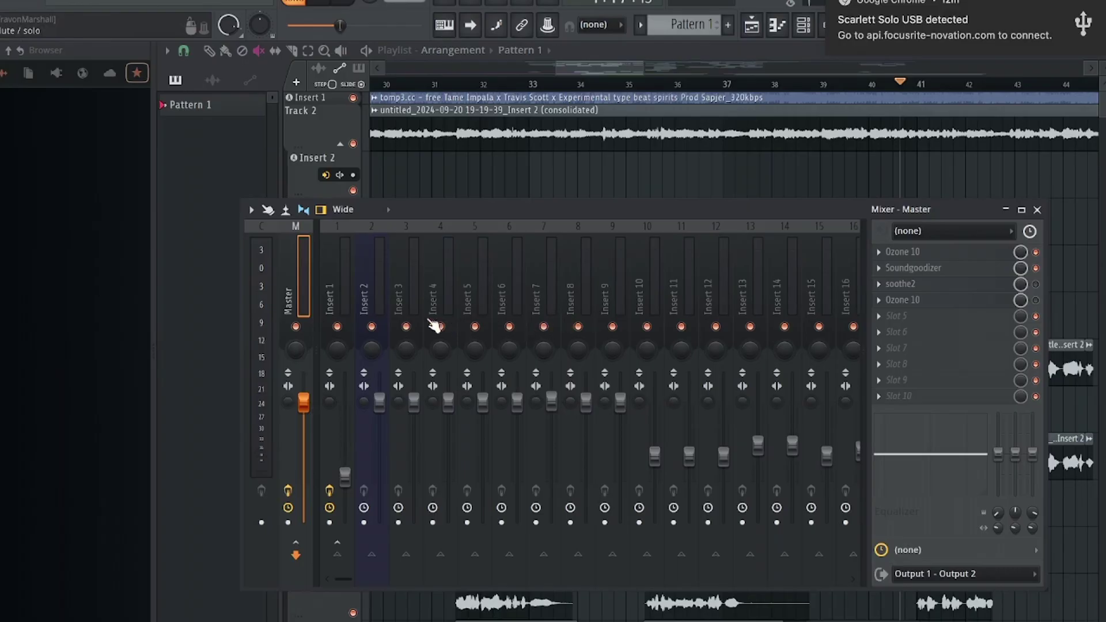
click(347, 263)
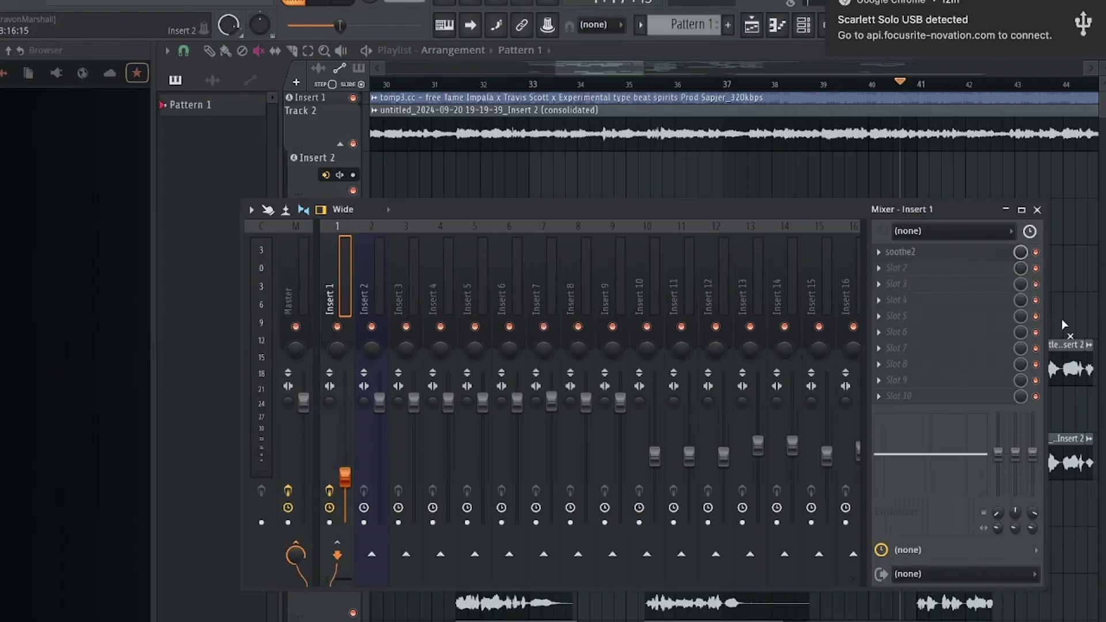
click(950, 256)
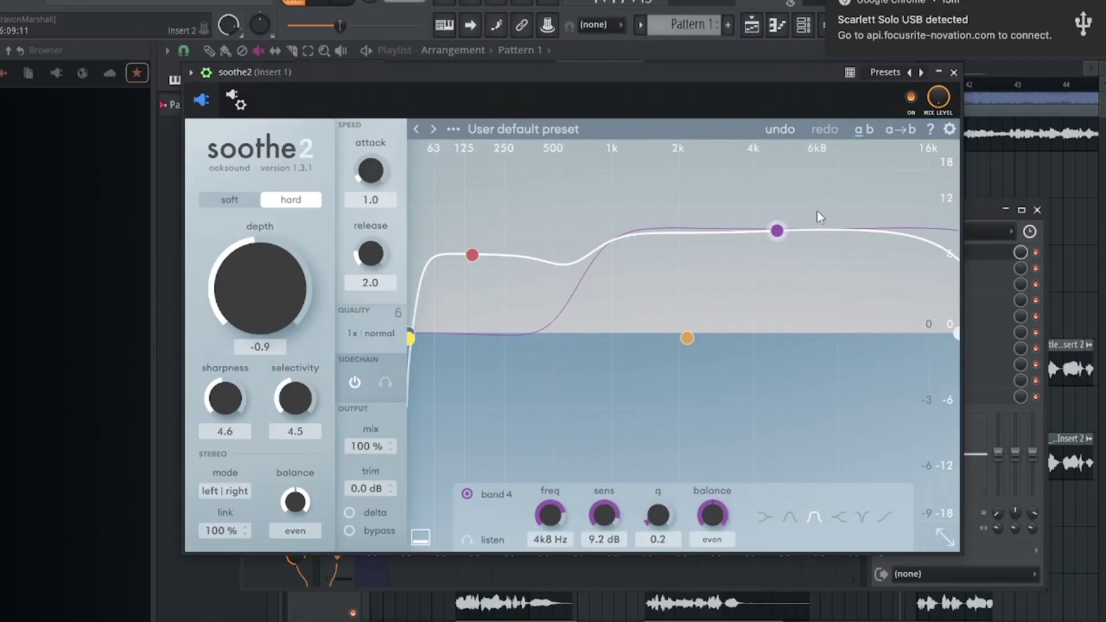
drag(595, 79, 606, 278)
click(962, 270)
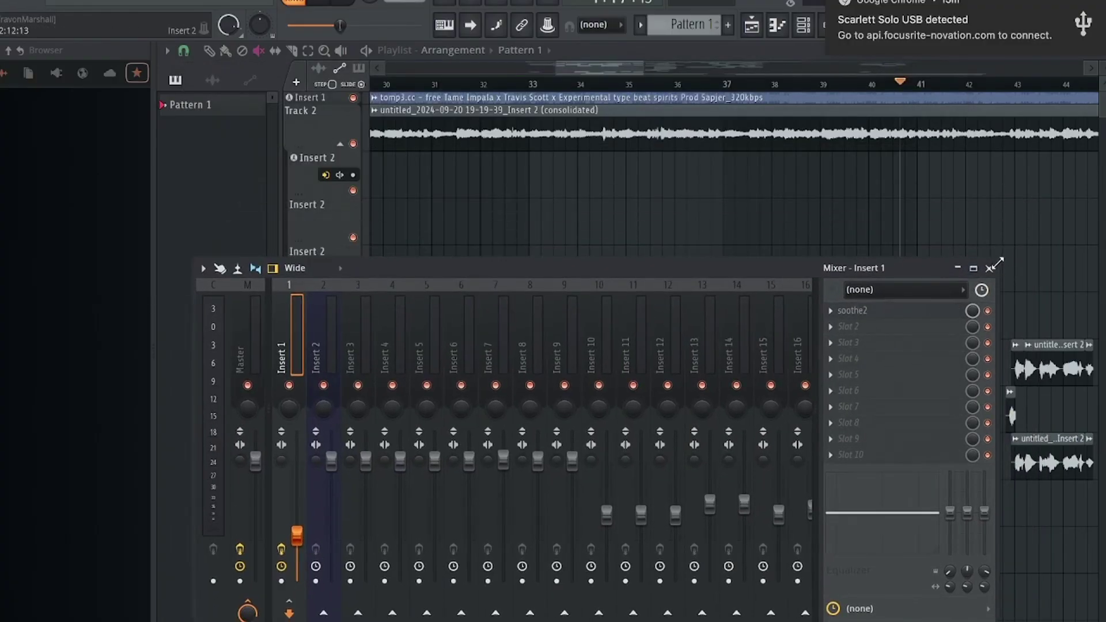
click(989, 268)
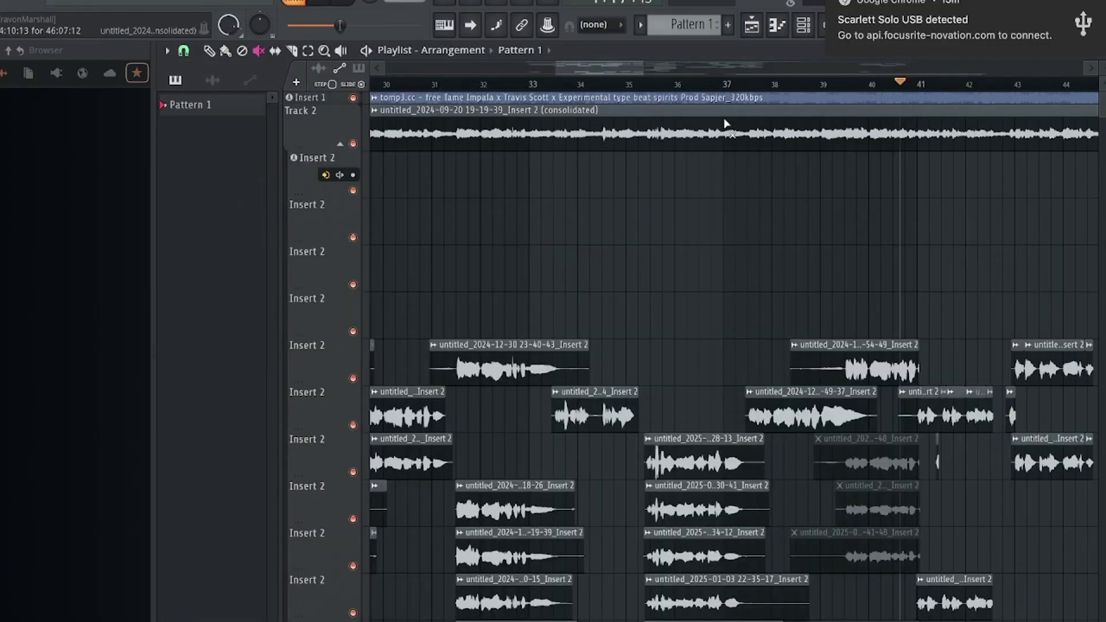
Step: Select all the vocal clips below the consolidated track and open the consolidation render settings, closing them without rendering
scroll(664, 218, down, 5)
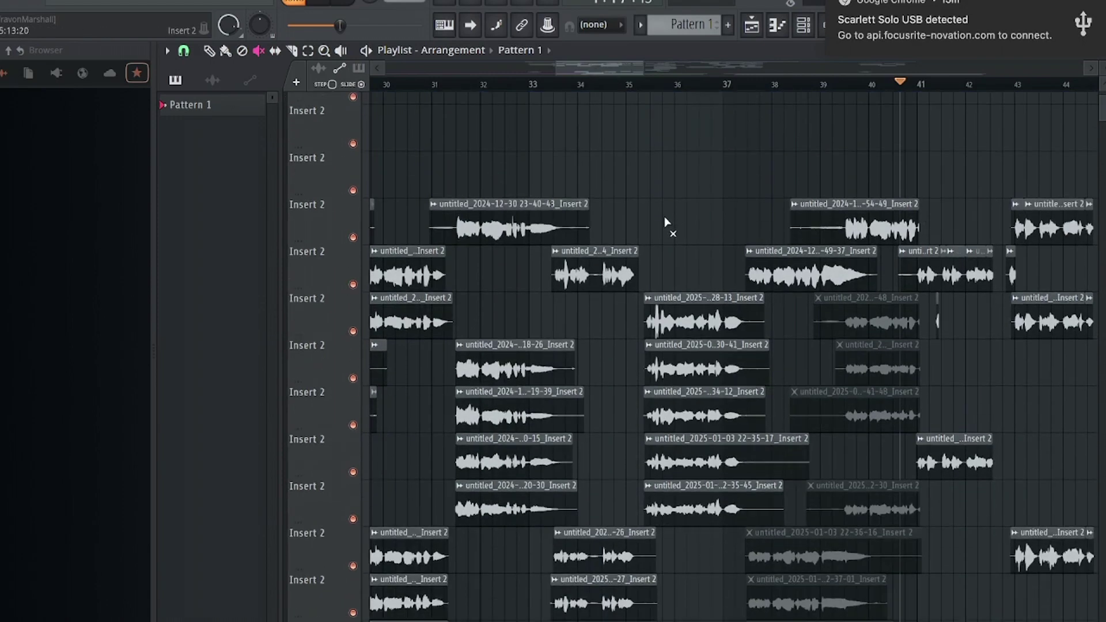
scroll(649, 143, up, 5)
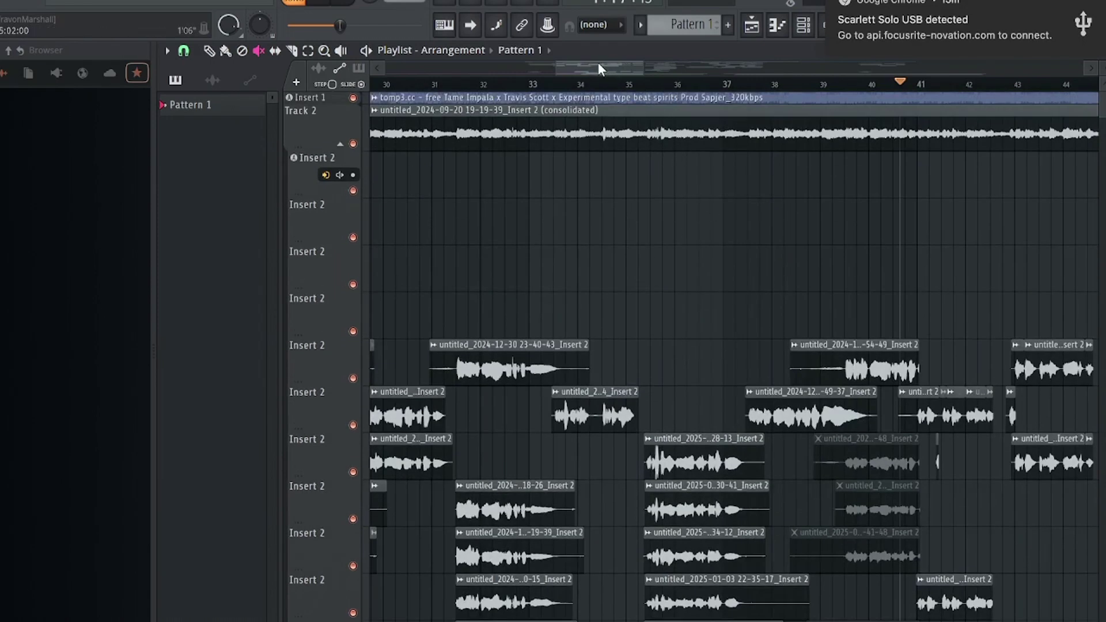
scroll(685, 173, down, 4)
scroll(692, 164, up, 2)
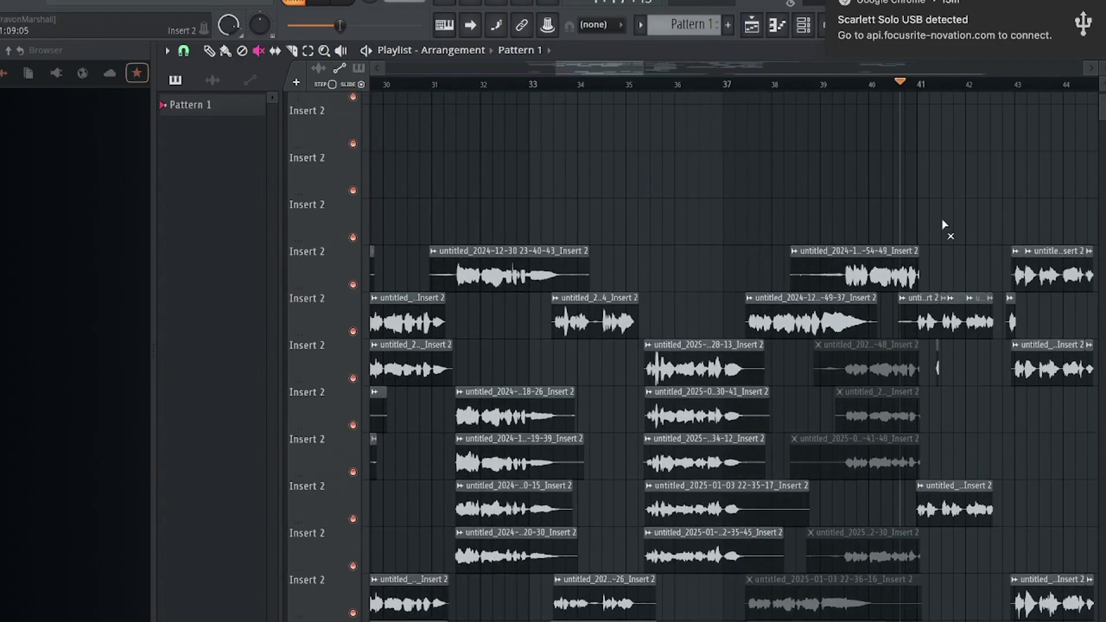
ctrl+scroll(944, 225, down, 4)
scroll(705, 95, down, 5)
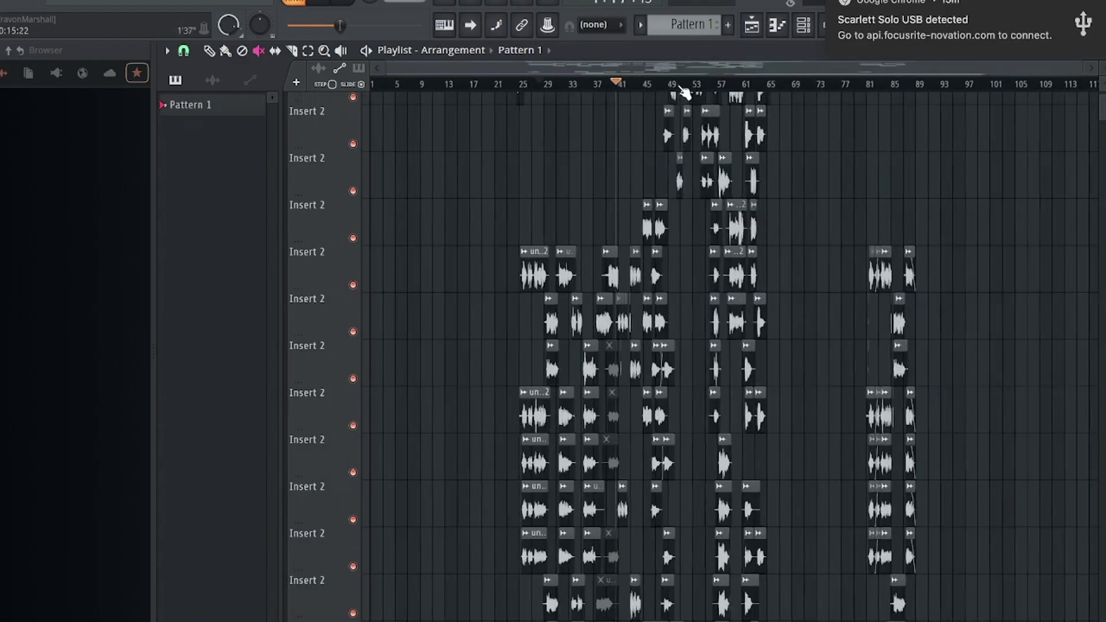
scroll(518, 170, up, 2)
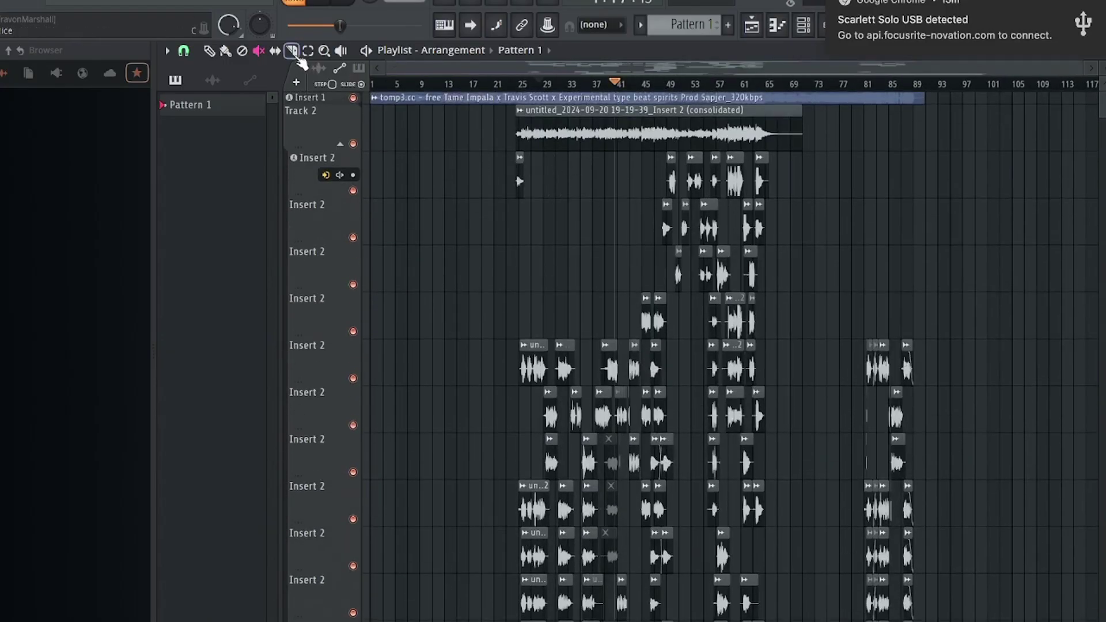
click(308, 51)
drag(487, 152, 1003, 268)
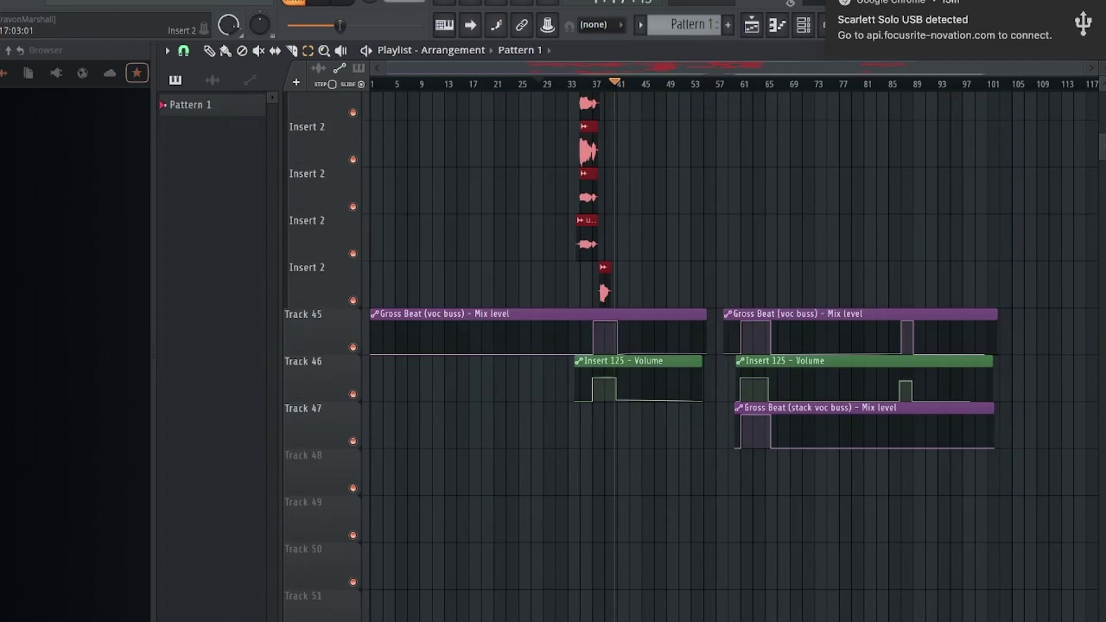
key(ctrl+alt+c)
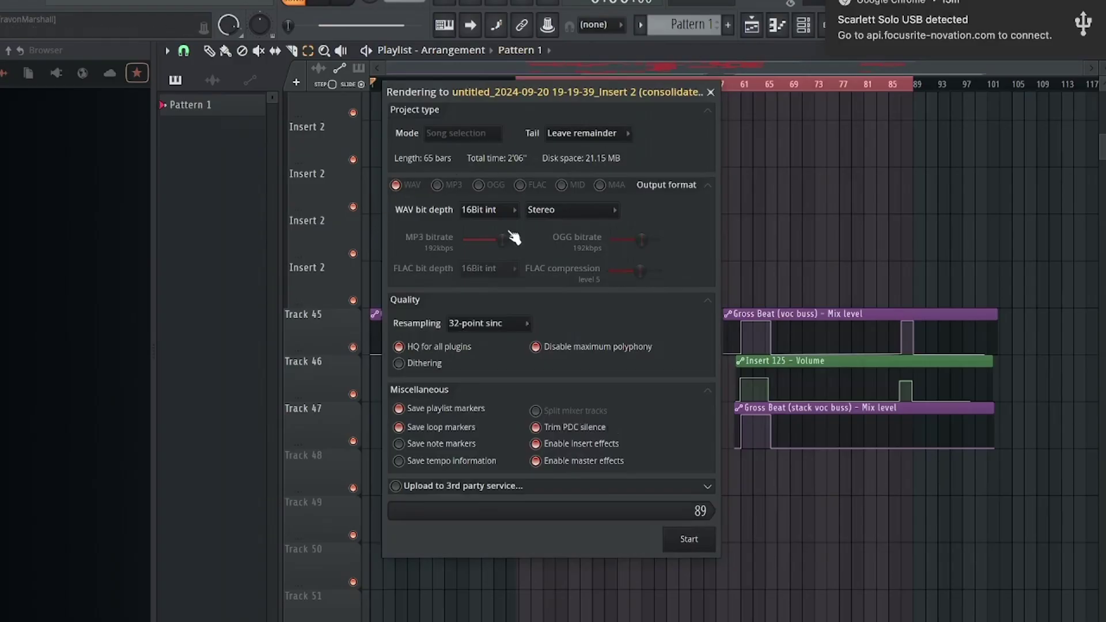
click(710, 92)
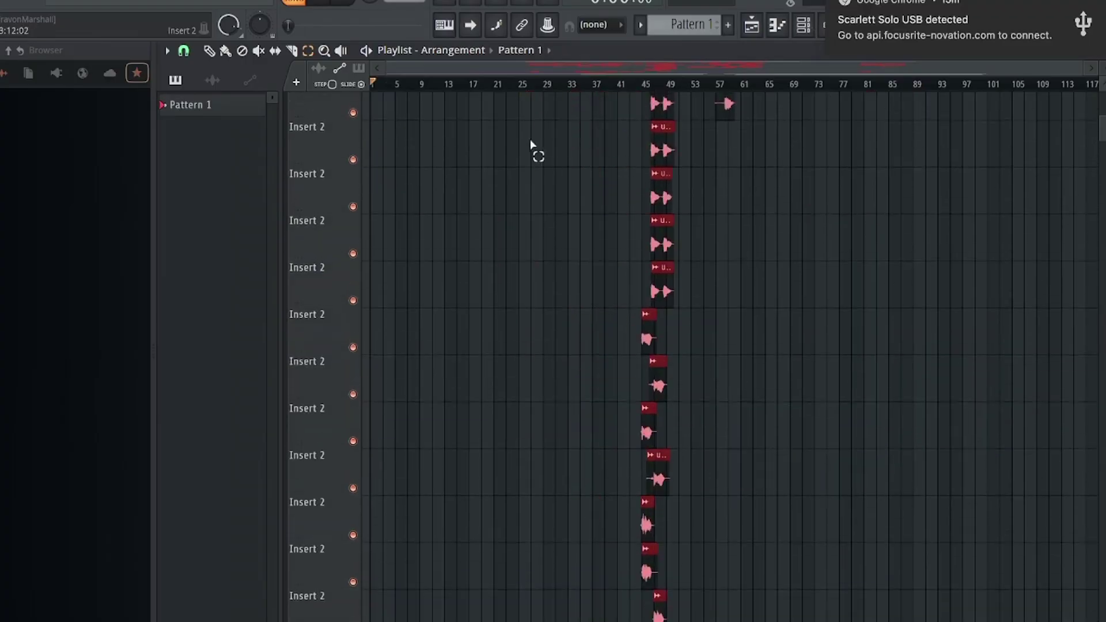
Step: Select only the consolidated vocal clip on Track 2 in the playlist
scroll(809, 313, up, 10)
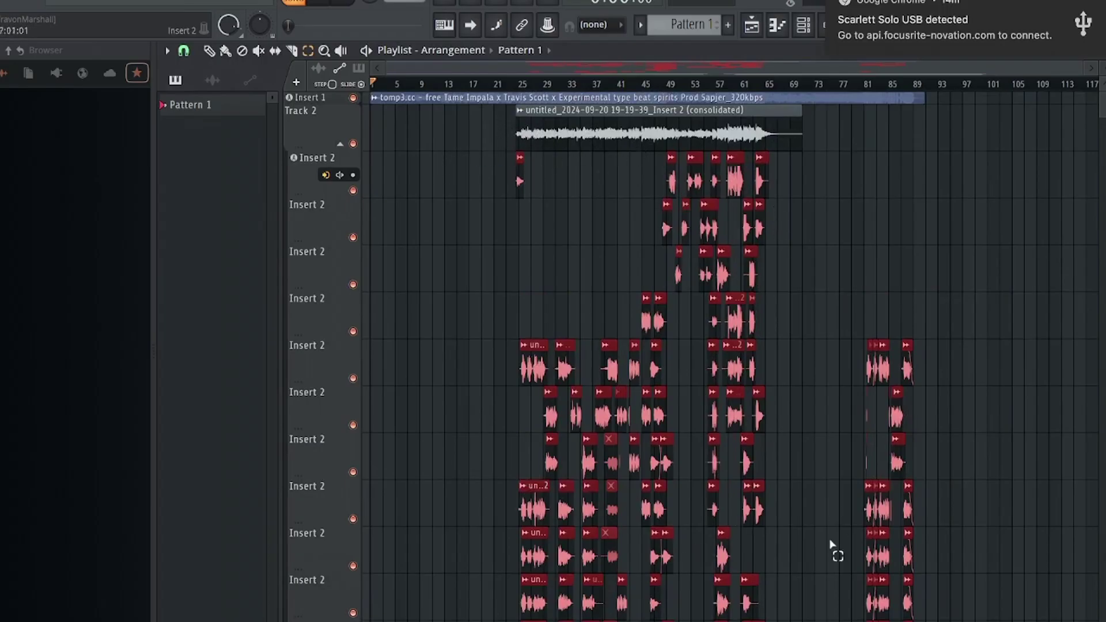
scroll(666, 481, down, 7)
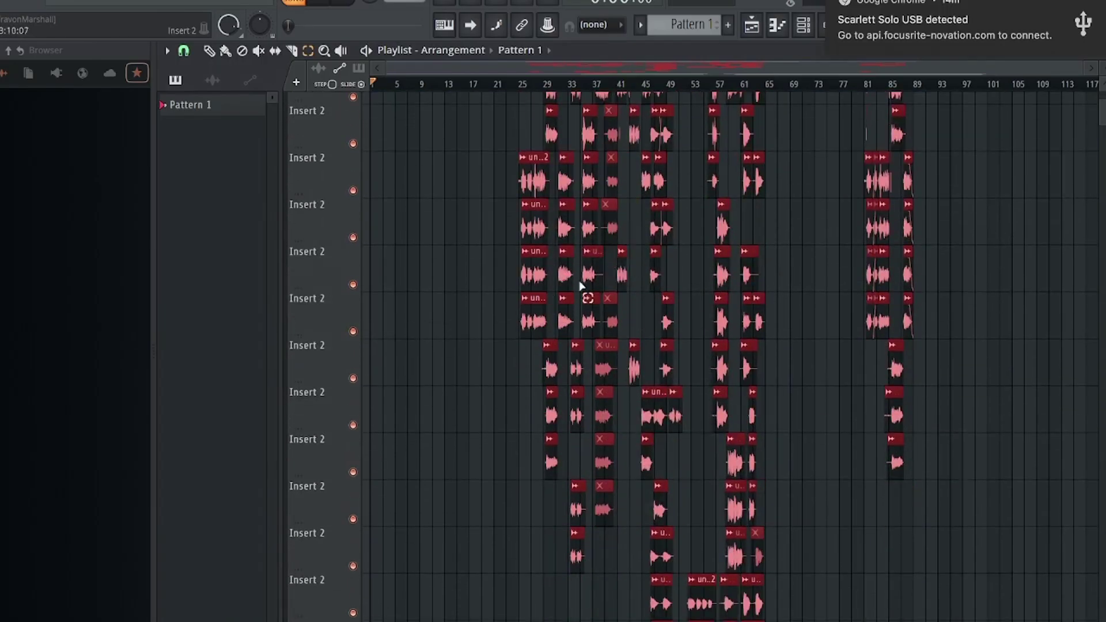
scroll(440, 284, down, 4)
scroll(674, 308, up, 11)
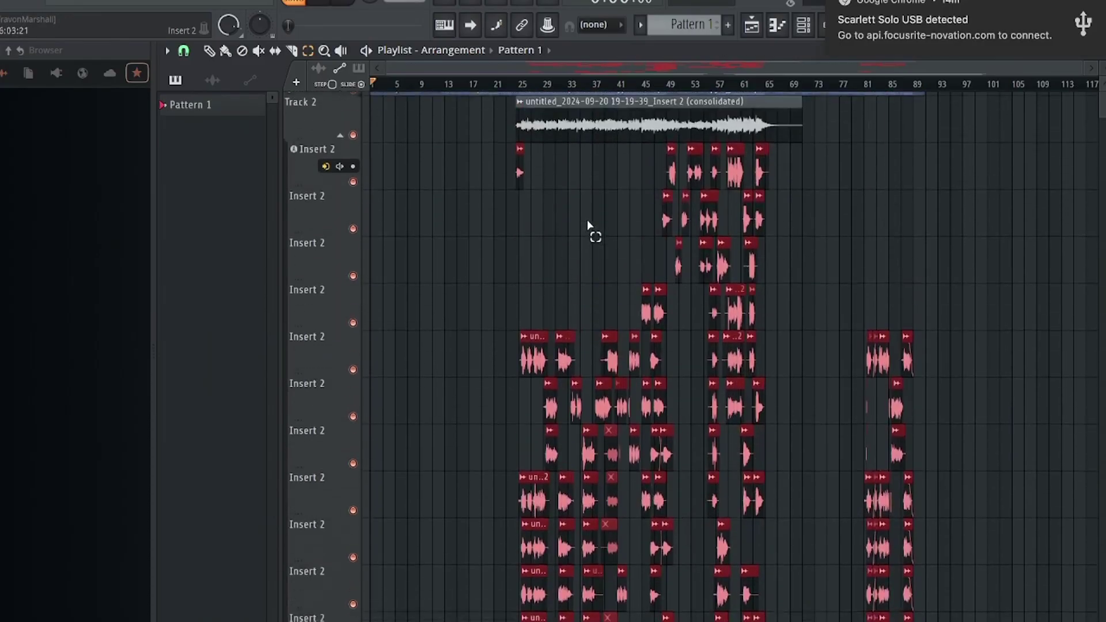
scroll(547, 173, up, 1)
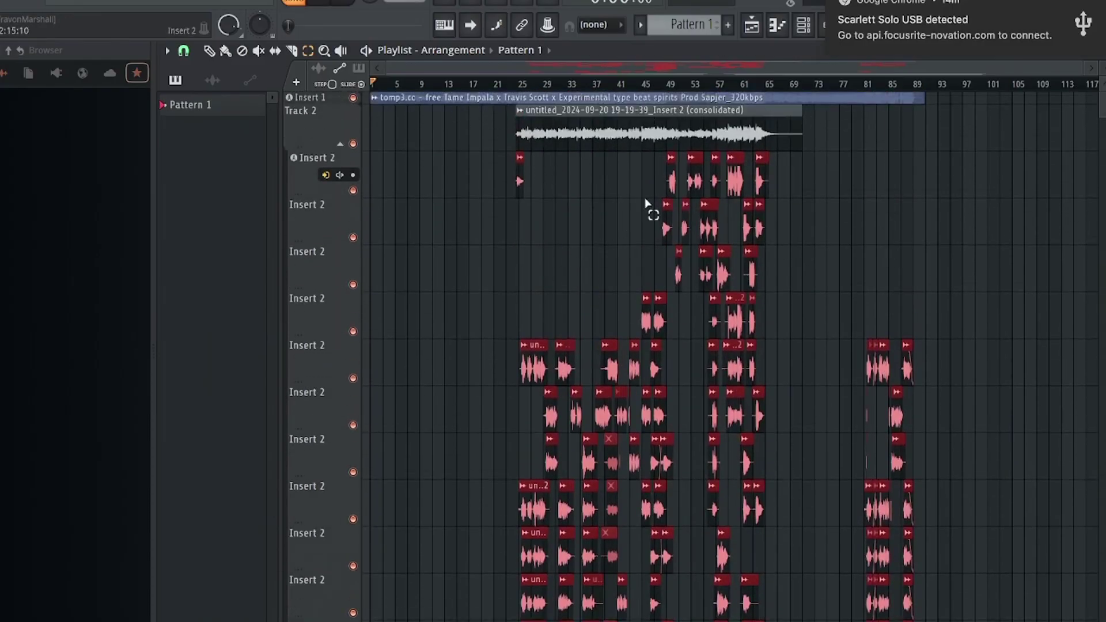
click(167, 1)
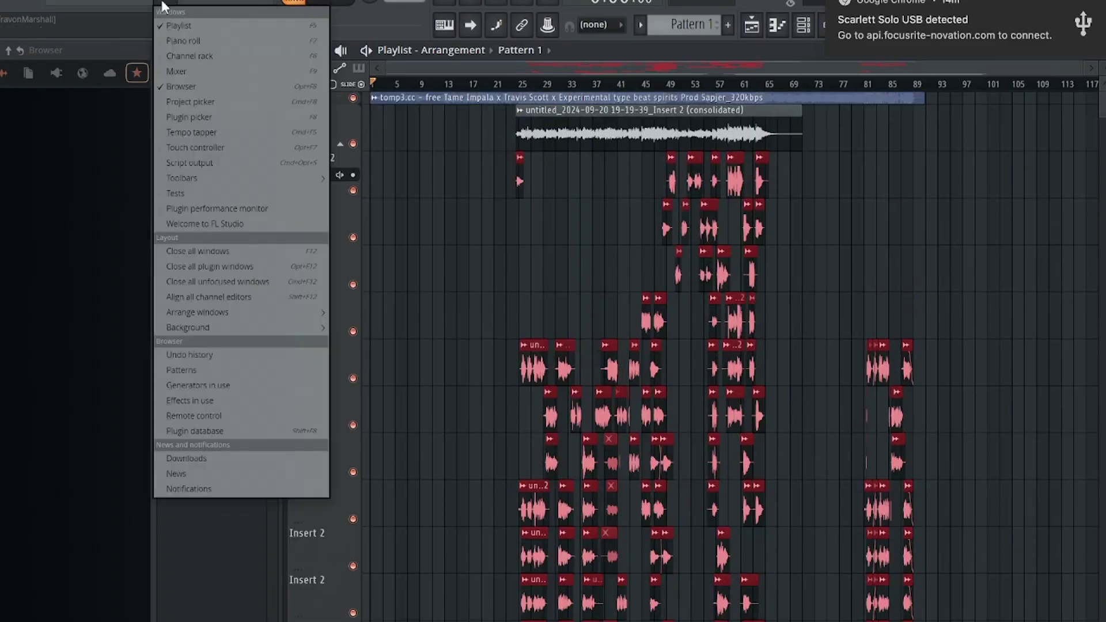
click(619, 126)
click(616, 130)
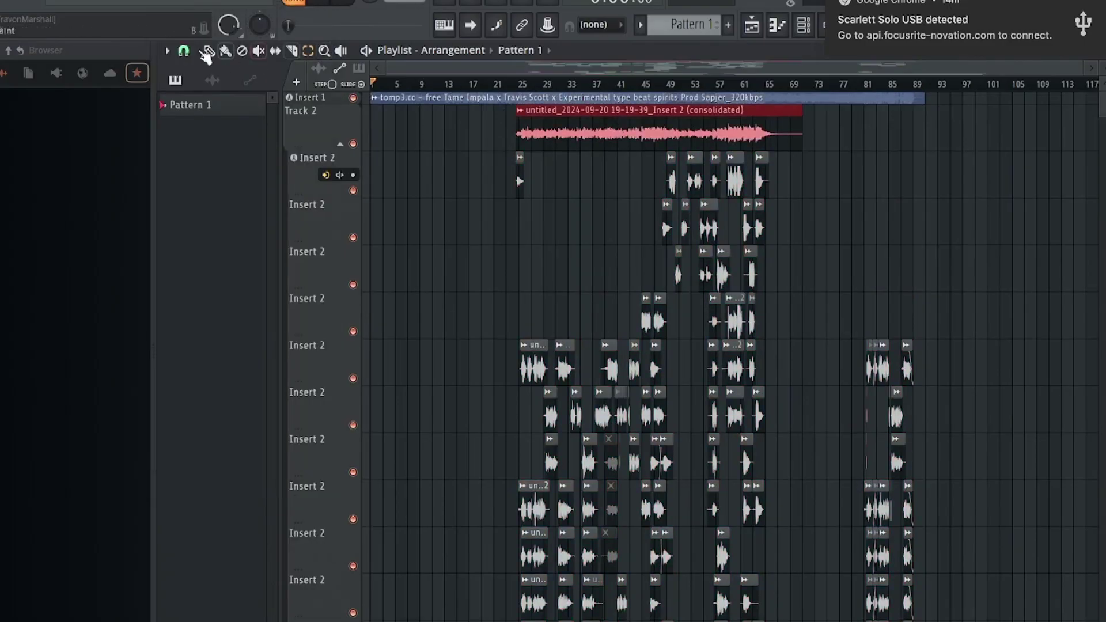
Step: Check the mixer track assignment in the consolidated vocal clip's channel settings, and close them
click(209, 51)
click(174, 6)
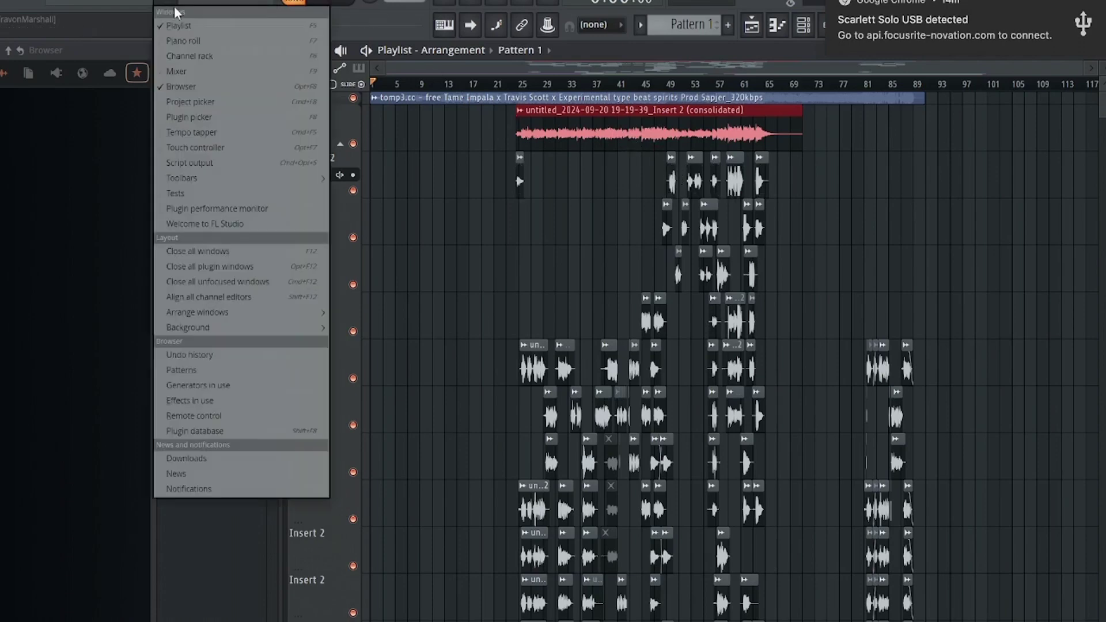
click(216, 69)
drag(530, 247, 398, 154)
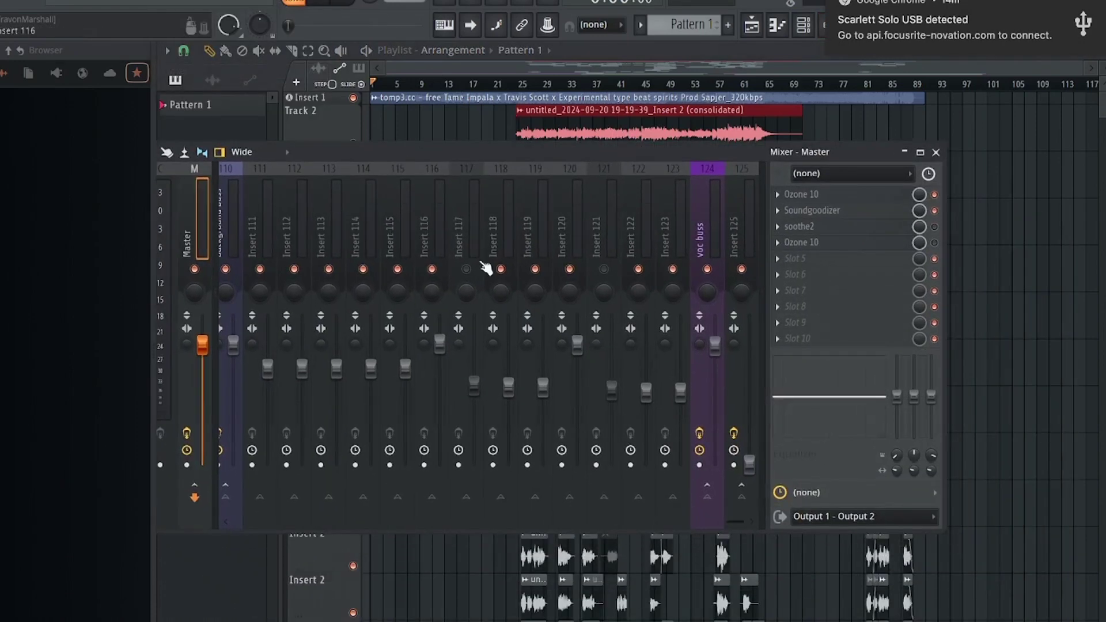
drag(735, 522, 351, 511)
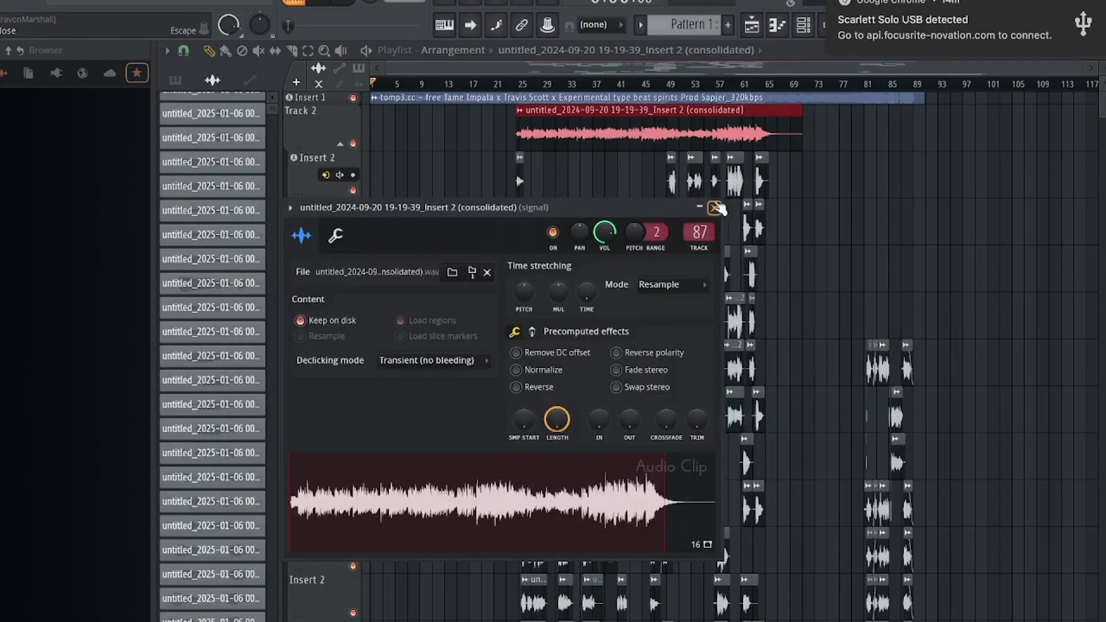
key(Escape)
Step: Review the option for sidechaining the signal track to Insert 1 in the mixer without applying it
click(168, 2)
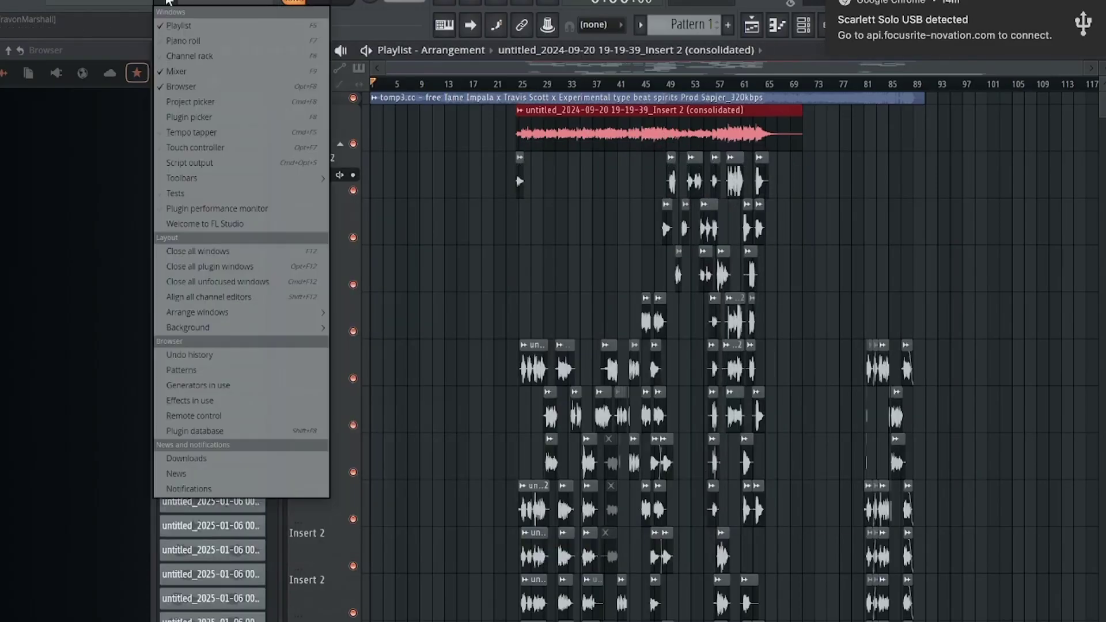
click(176, 71)
drag(563, 521, 590, 521)
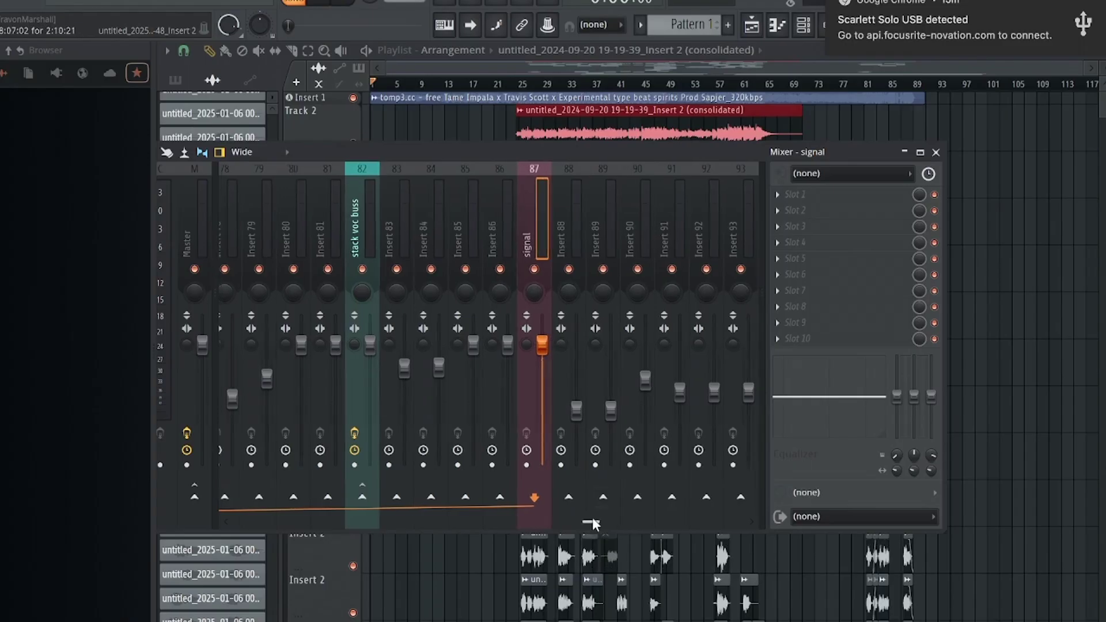
drag(588, 522, 212, 511)
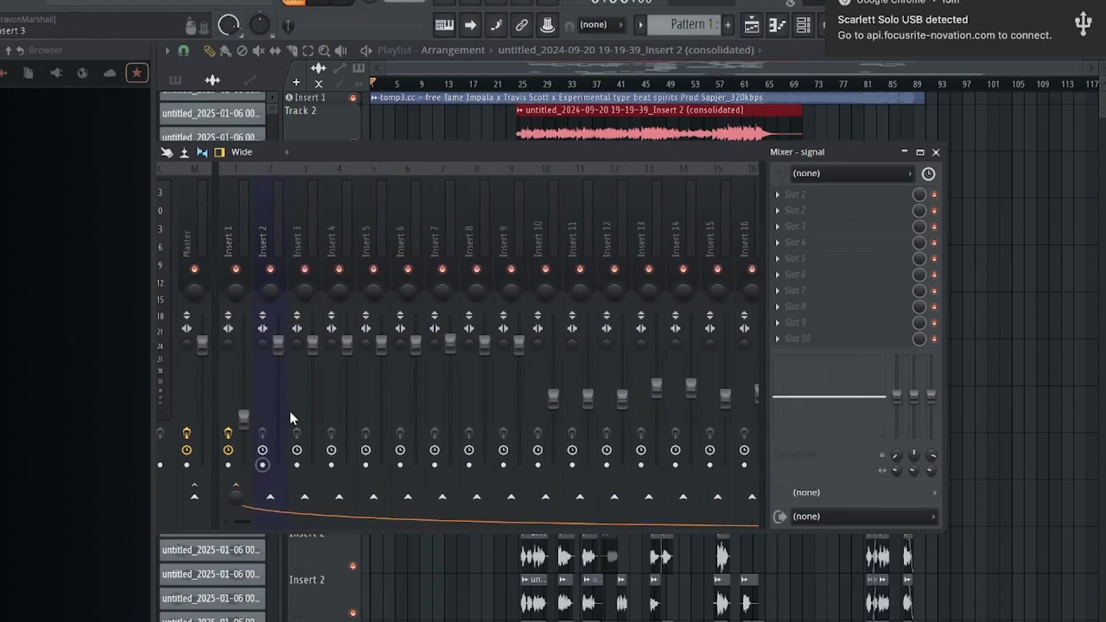
right_click(244, 488)
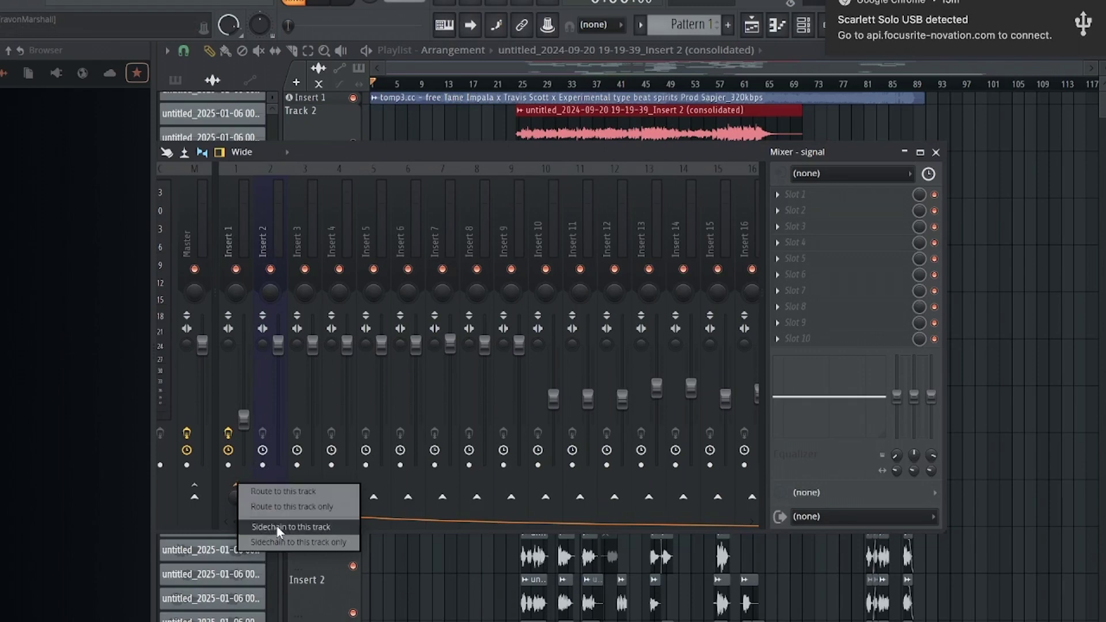
click(244, 248)
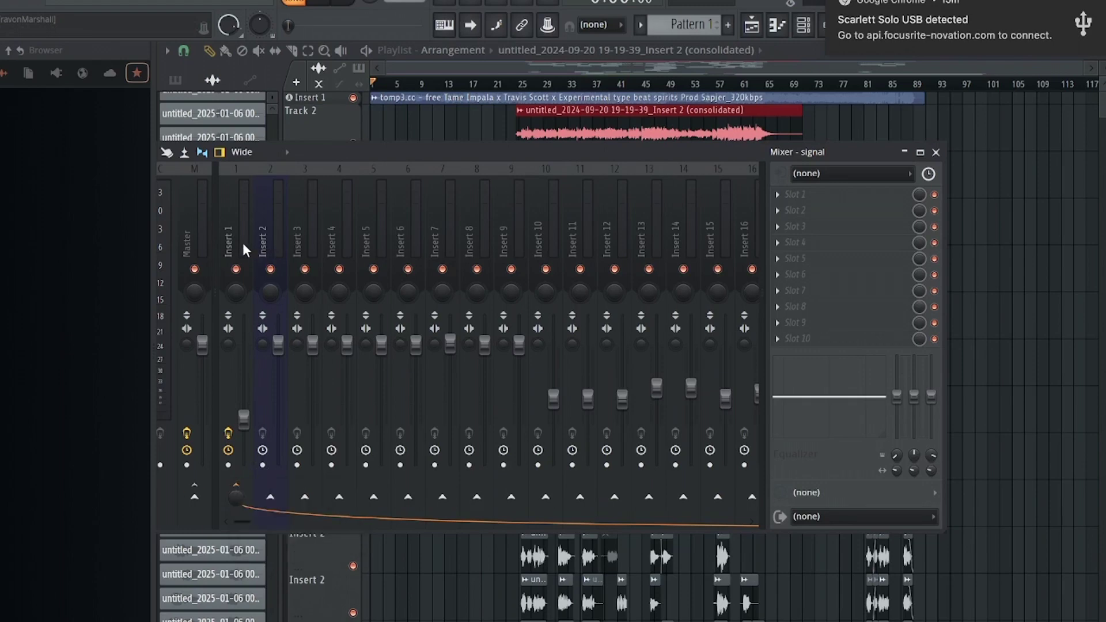
Step: Open soothe2 on Insert 1, check the sidechain input assignment in its processing connections, and return to the plugin interface
click(245, 248)
click(812, 194)
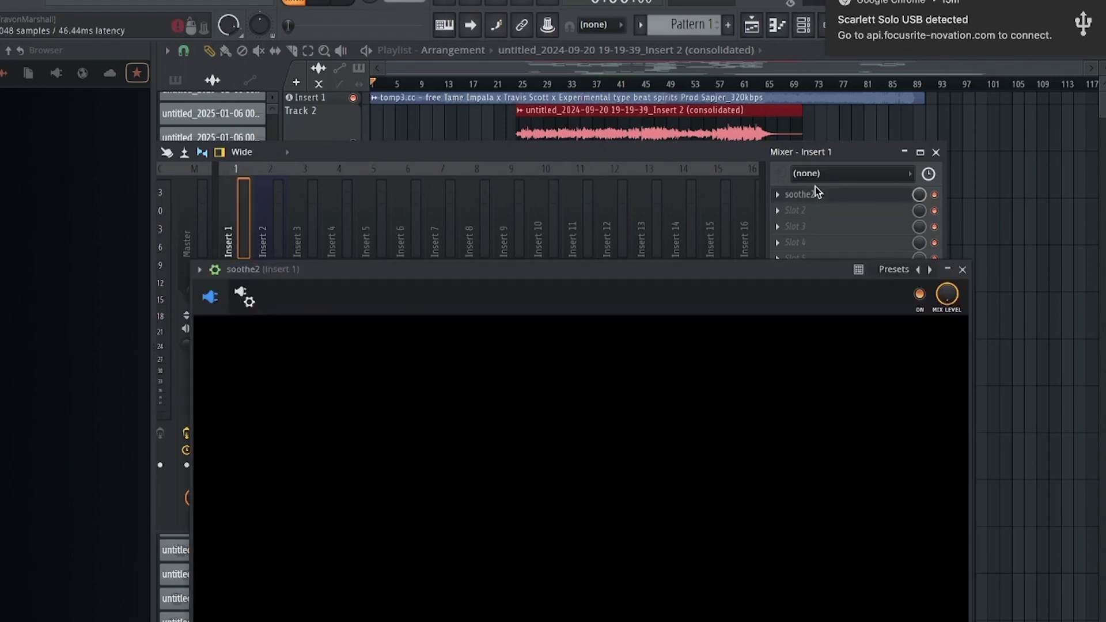
drag(678, 277, 709, 36)
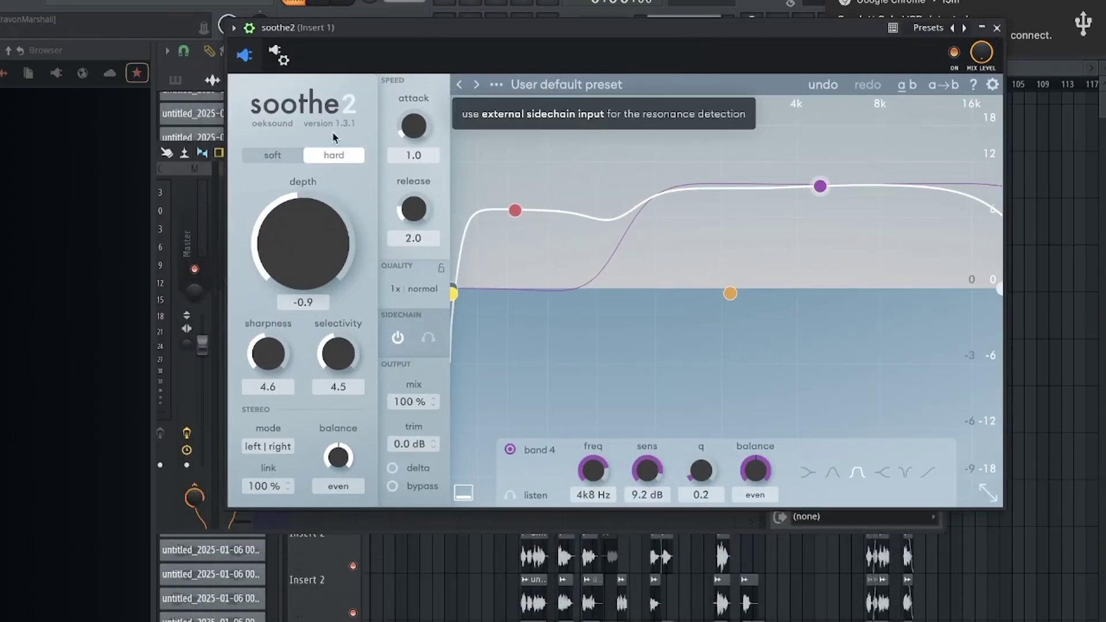
click(280, 58)
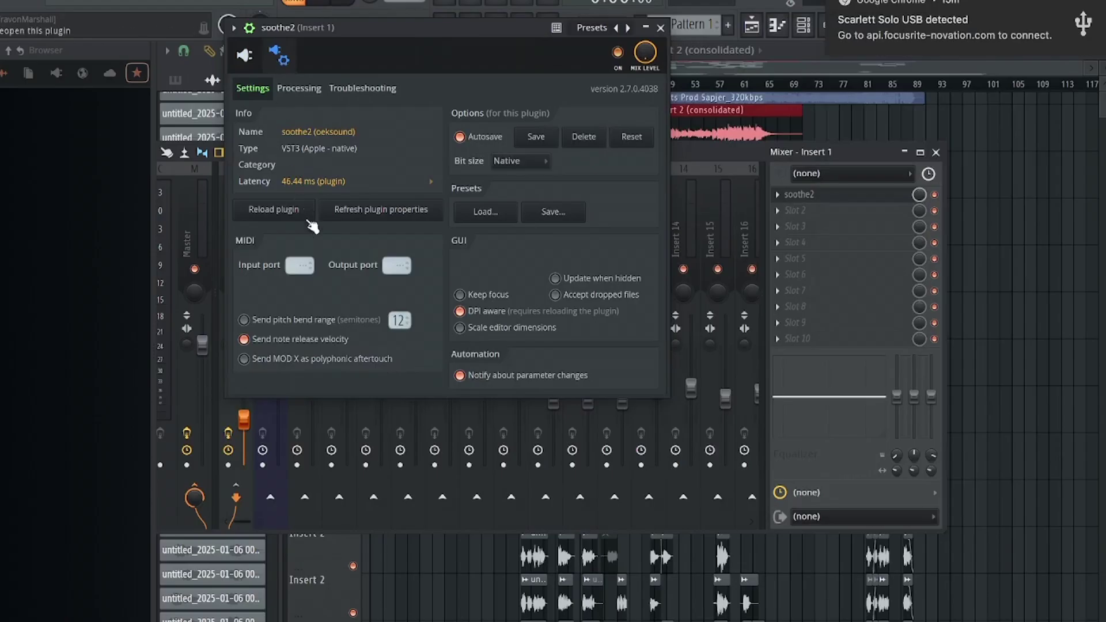
click(298, 88)
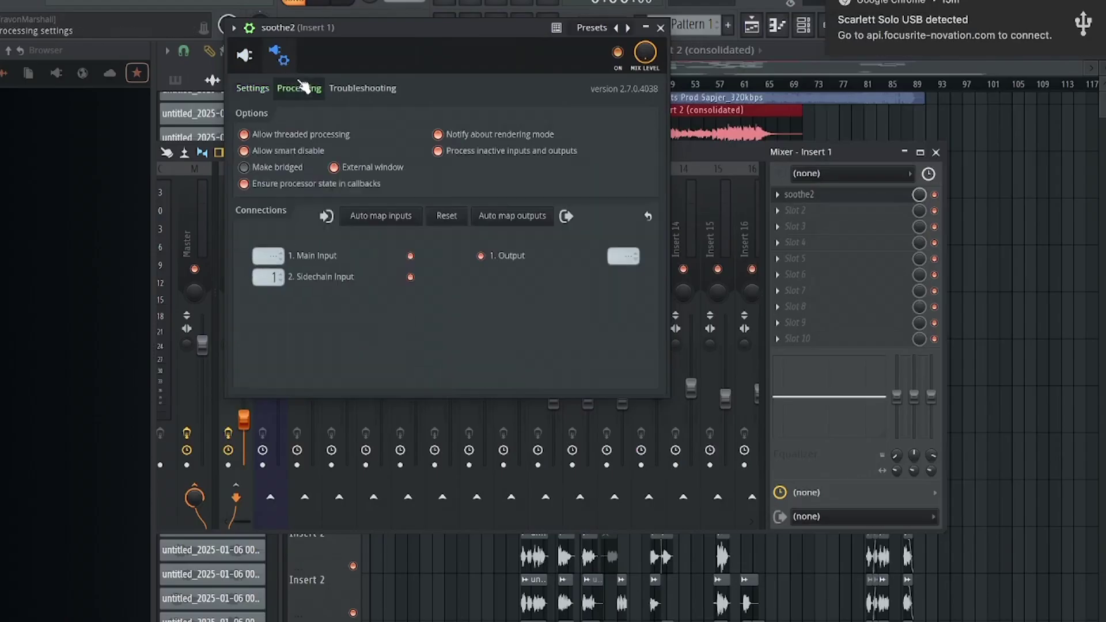
click(271, 279)
click(295, 294)
click(252, 59)
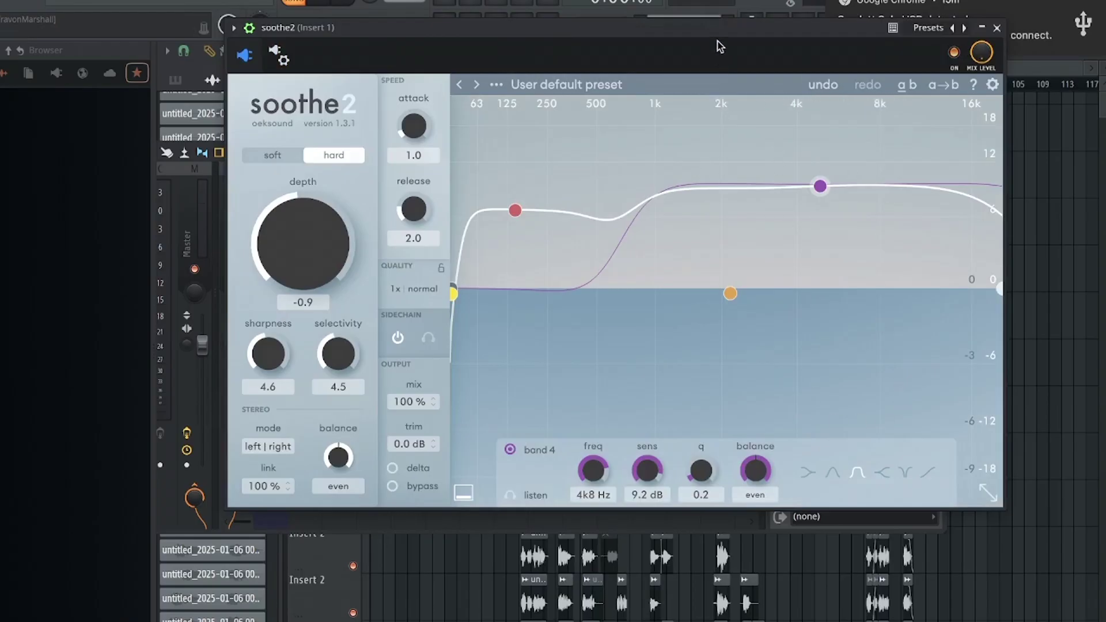
drag(705, 28, 571, 12)
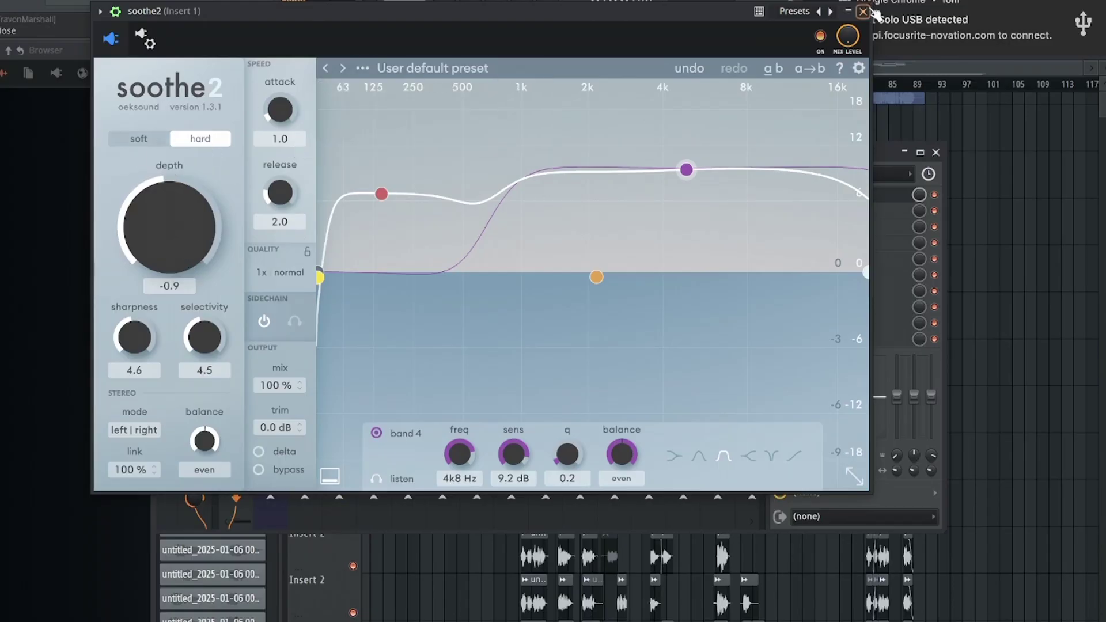
drag(729, 12, 724, 120)
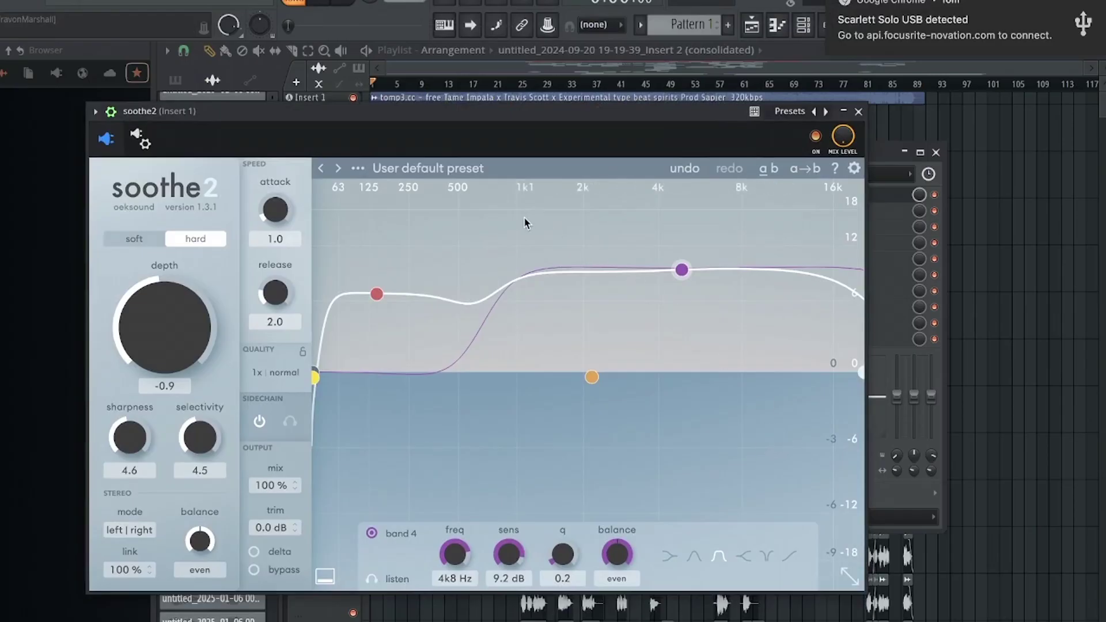
drag(414, 117, 555, 83)
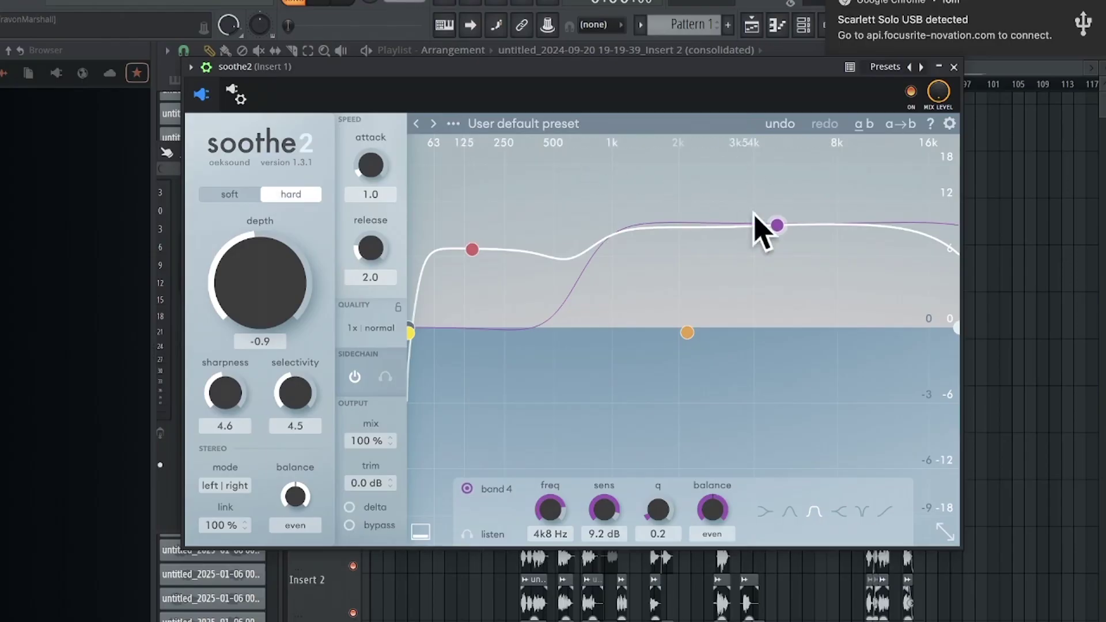
drag(649, 70, 581, 305)
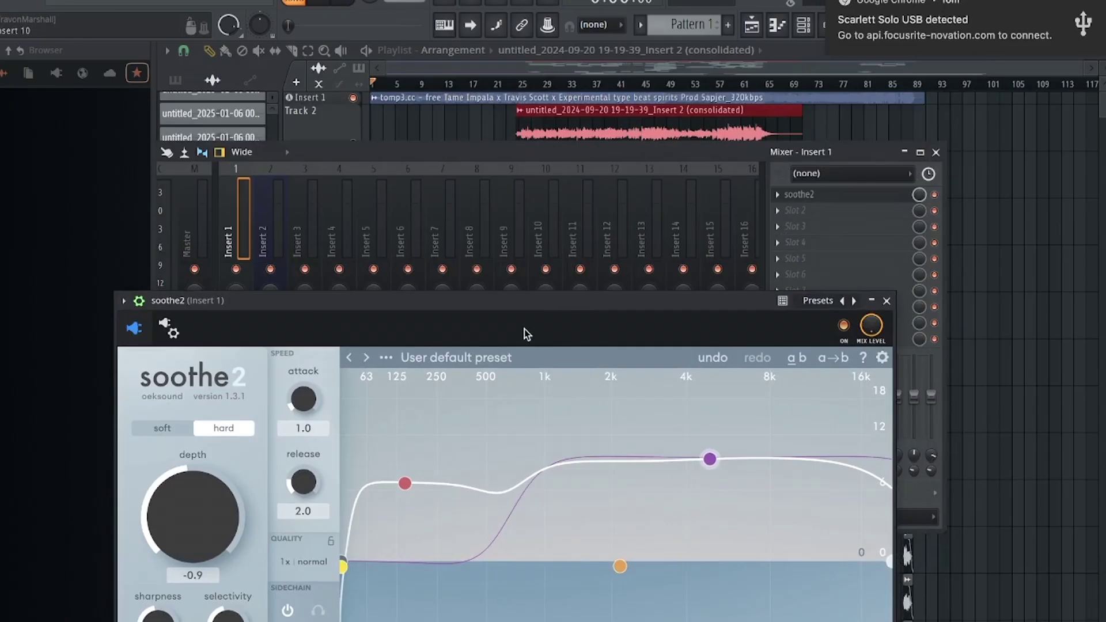
drag(506, 314, 530, 88)
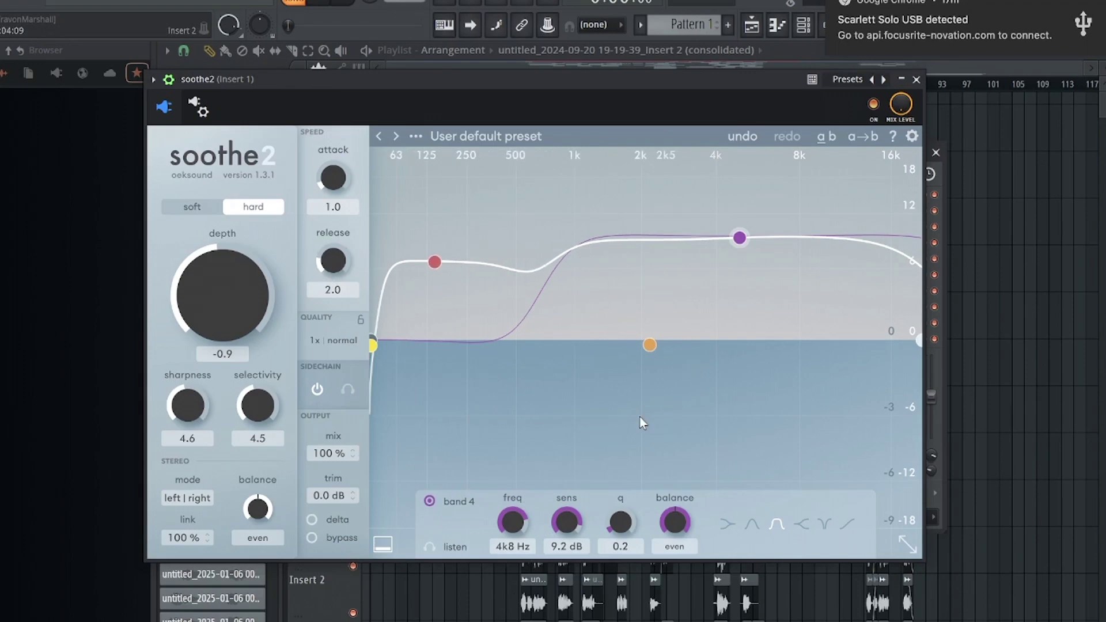
Step: Close soothe2, load Fruity Limiter in Insert 1's second effect slot, and switch it to compressor mode
click(916, 79)
click(806, 210)
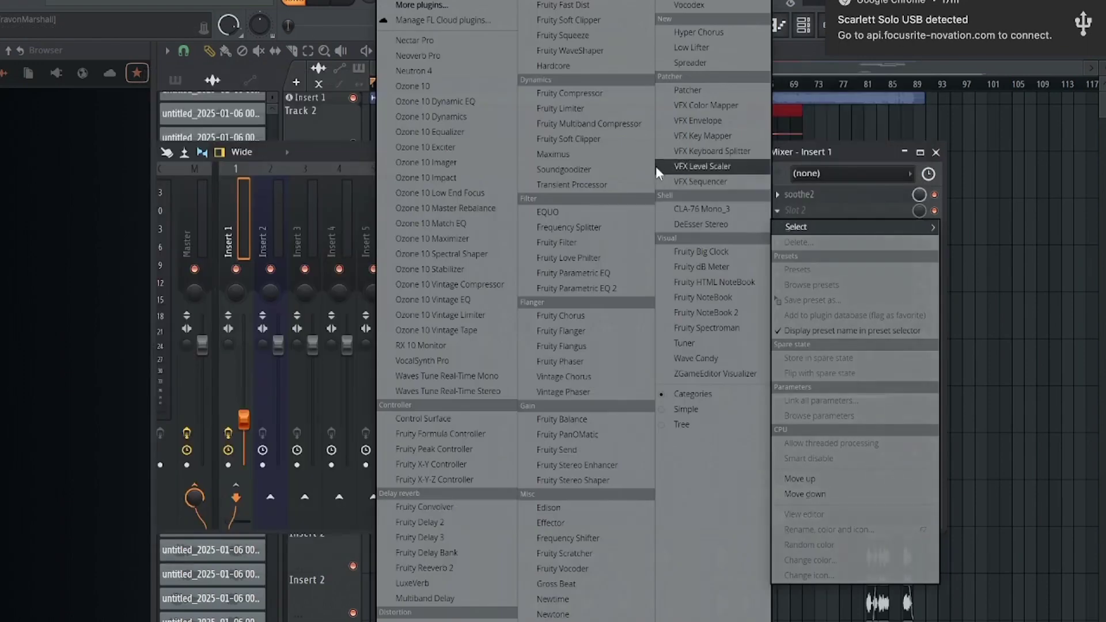
click(623, 110)
drag(503, 188, 483, 110)
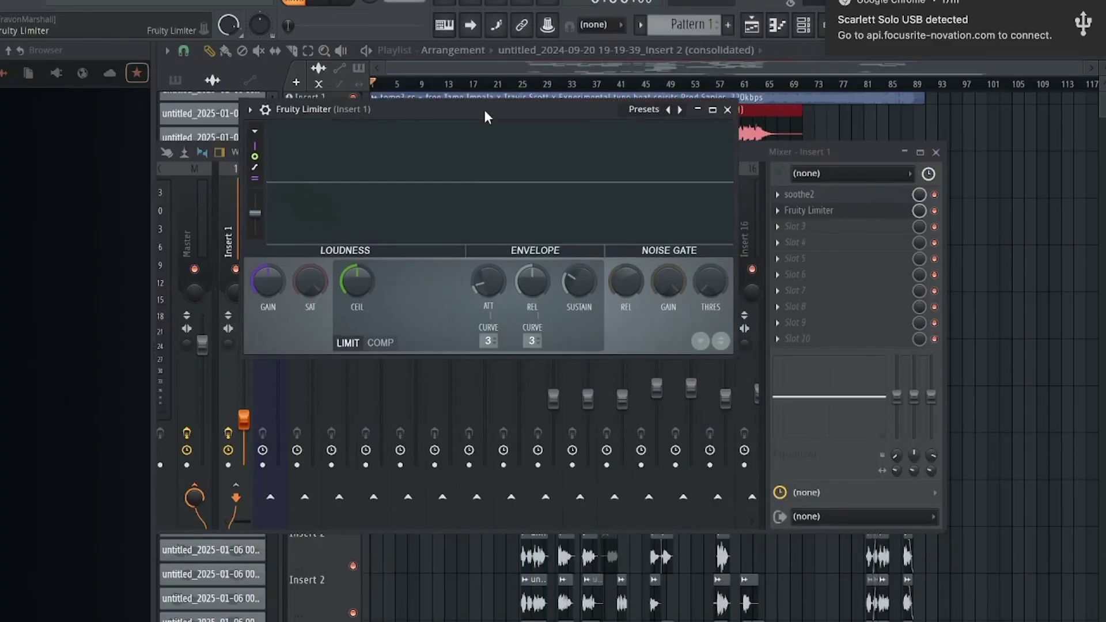
click(382, 342)
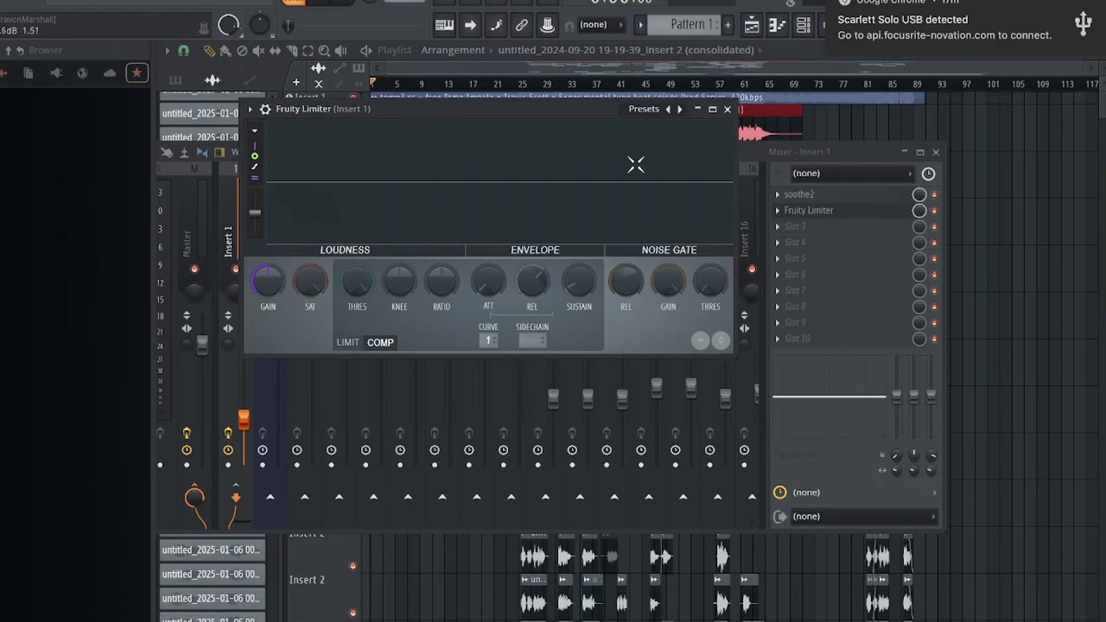
drag(552, 115, 558, 105)
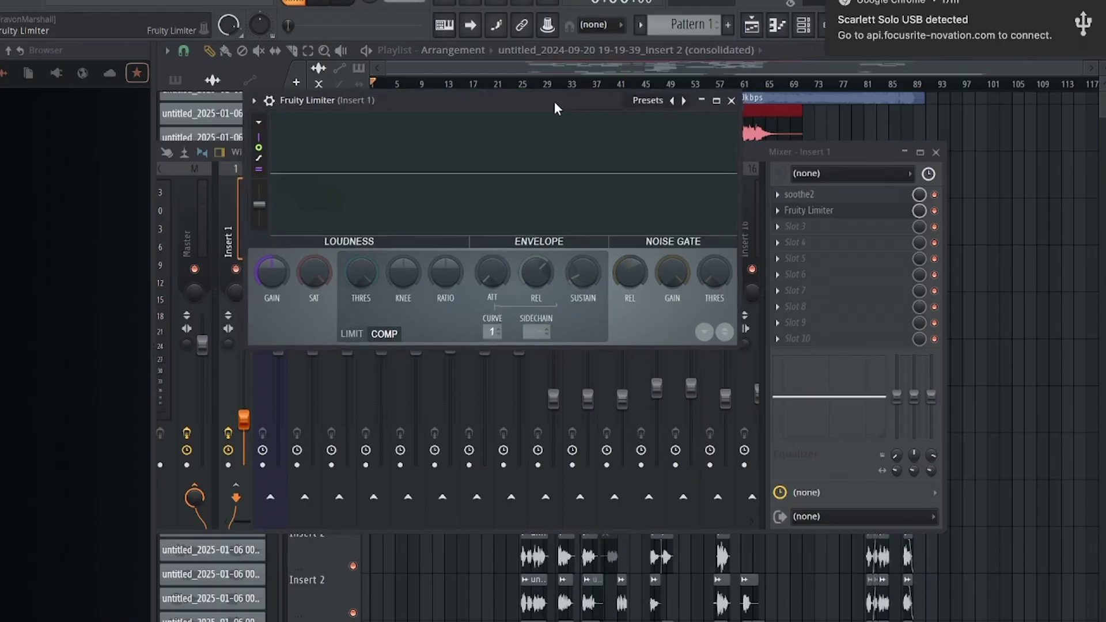
Step: Set the Fruity Limiter's compressor sidechain source to 1
click(530, 333)
click(556, 364)
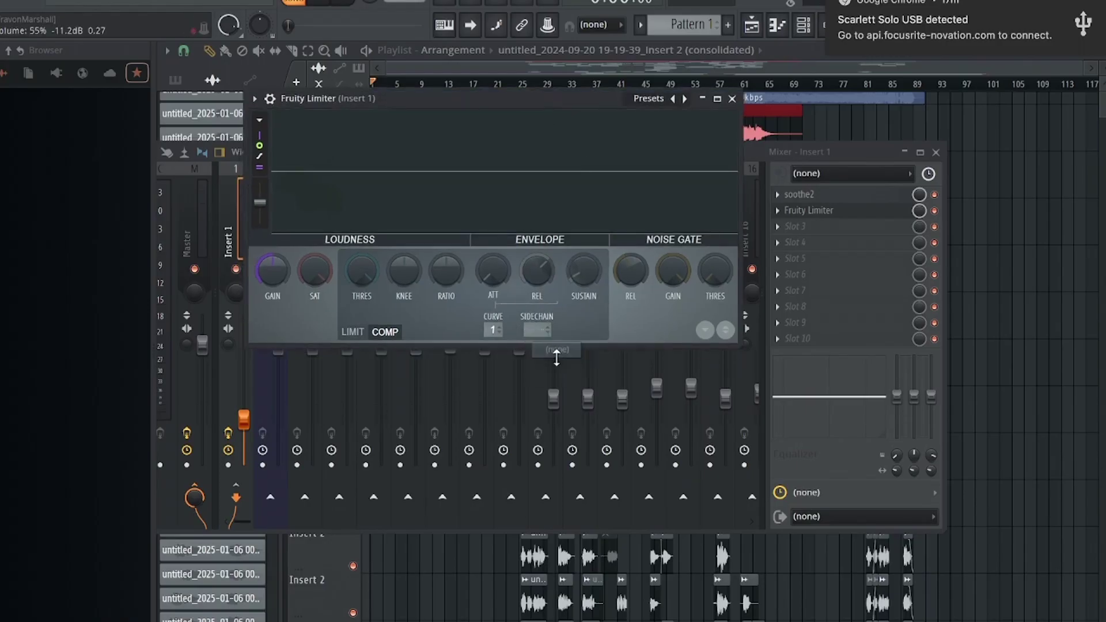
click(537, 330)
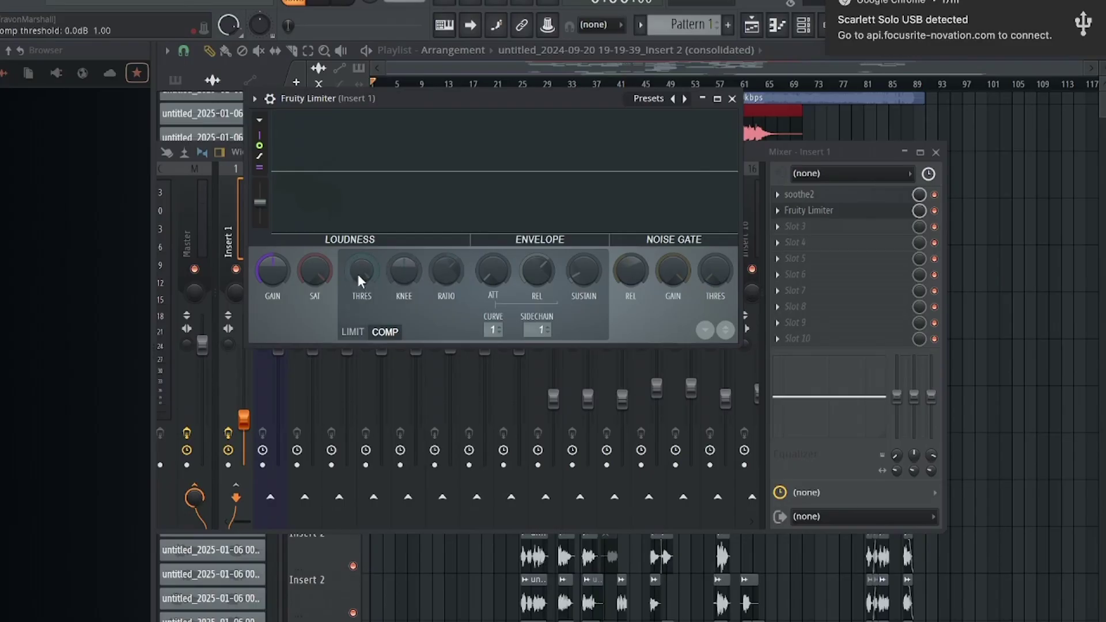
Step: Adjust the Fruity Limiter's compressor threshold and attack, and close the plugin
drag(361, 267, 361, 261)
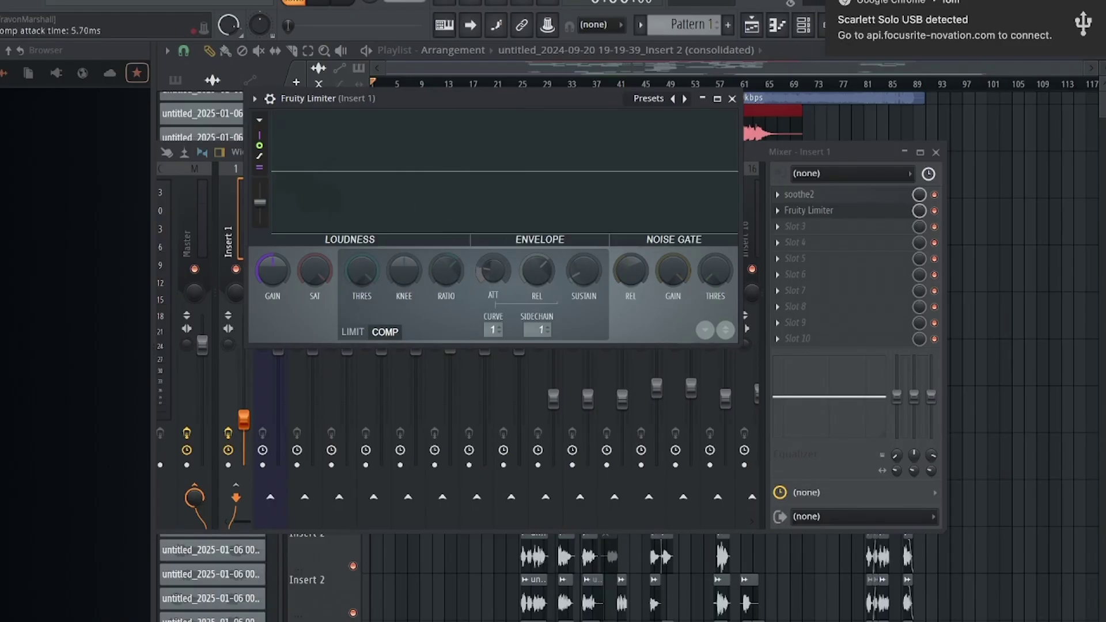
drag(493, 271, 493, 266)
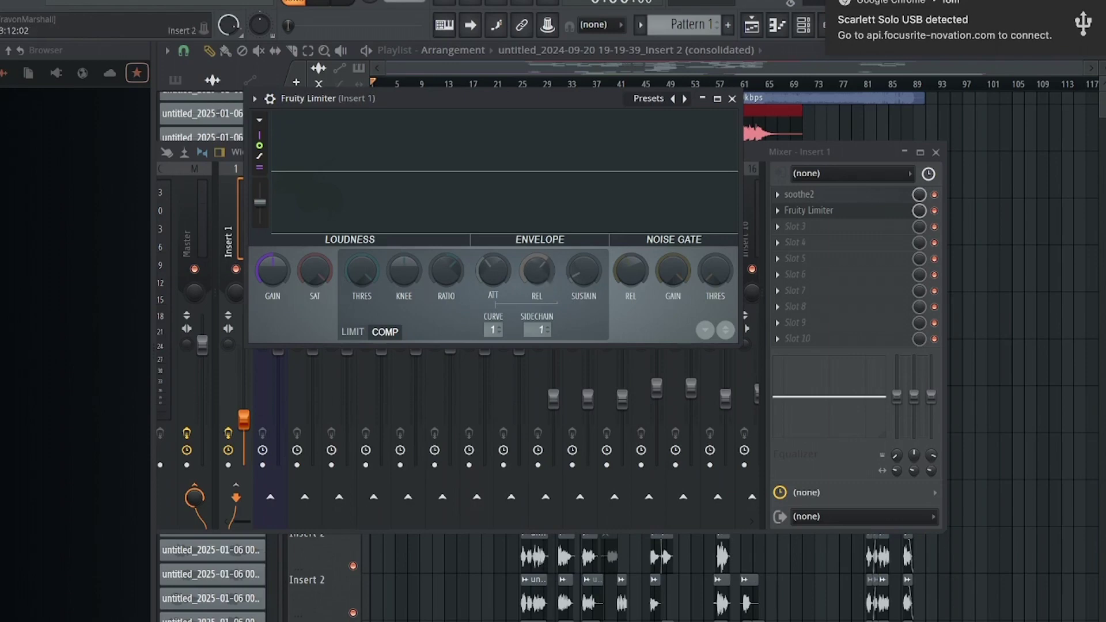
click(731, 98)
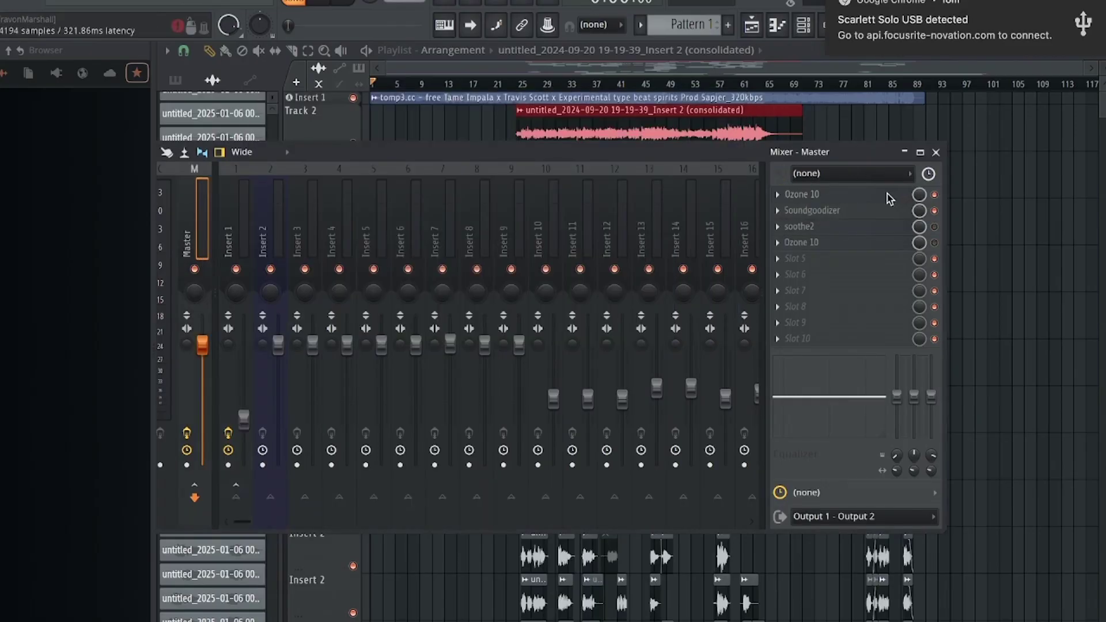
Step: Open Ozone 10 in the Master track's first slot and review its module chain, showing the Master Rebalance module
click(852, 195)
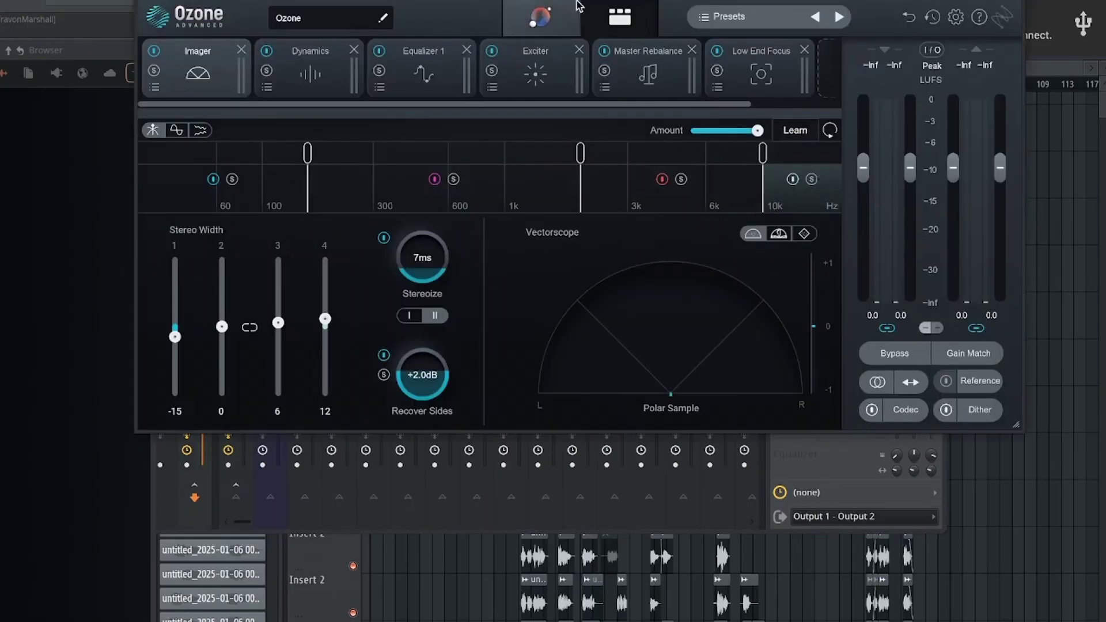
drag(564, 0, 526, 43)
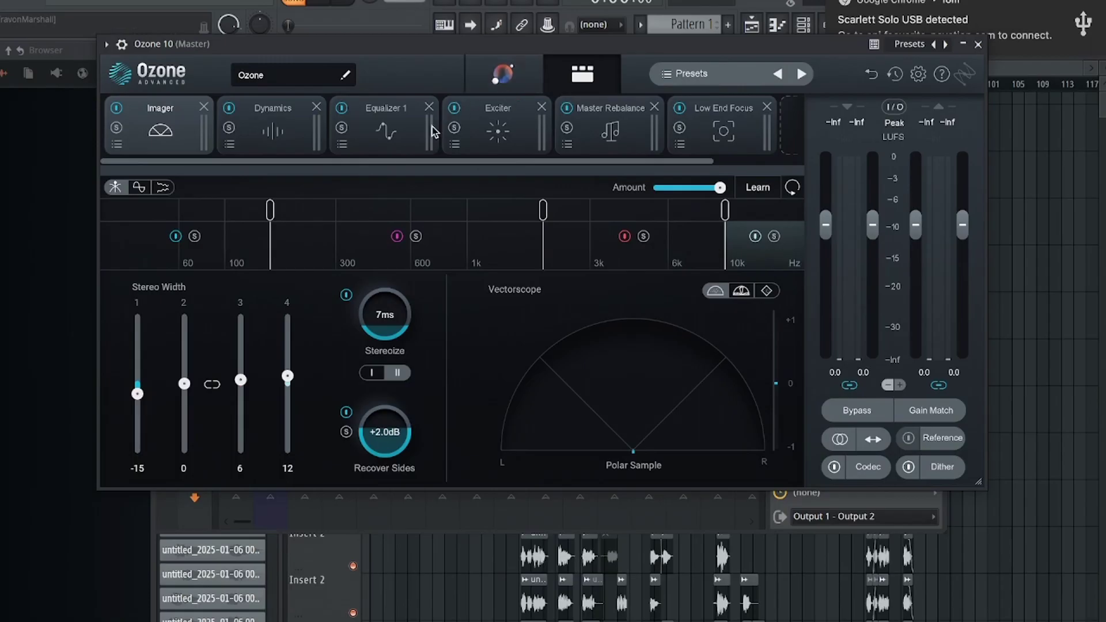
drag(344, 167, 504, 162)
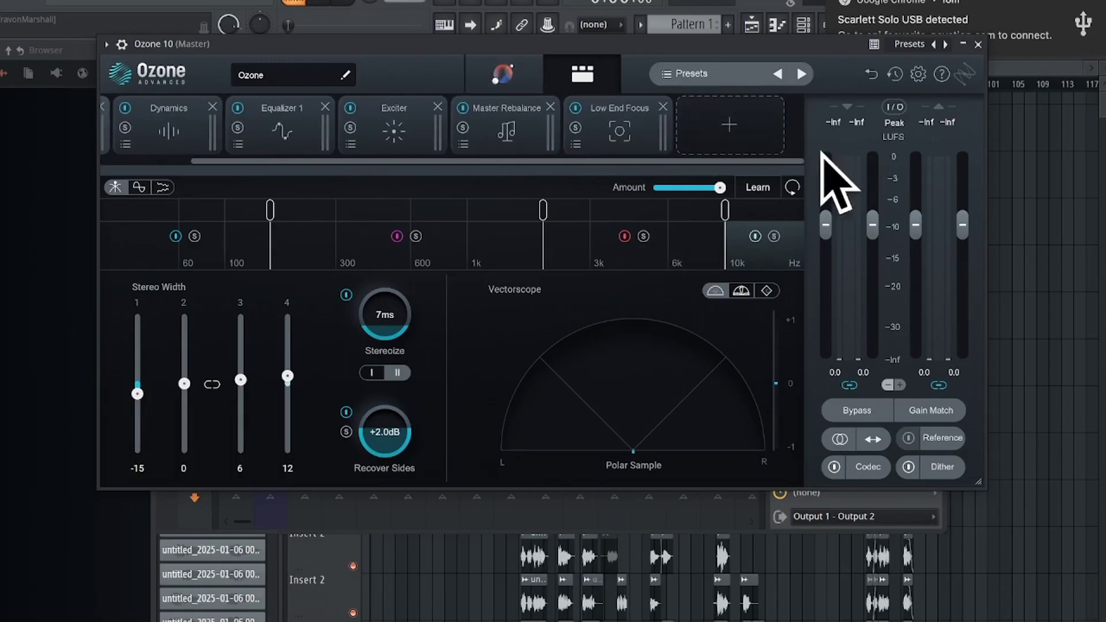
click(507, 116)
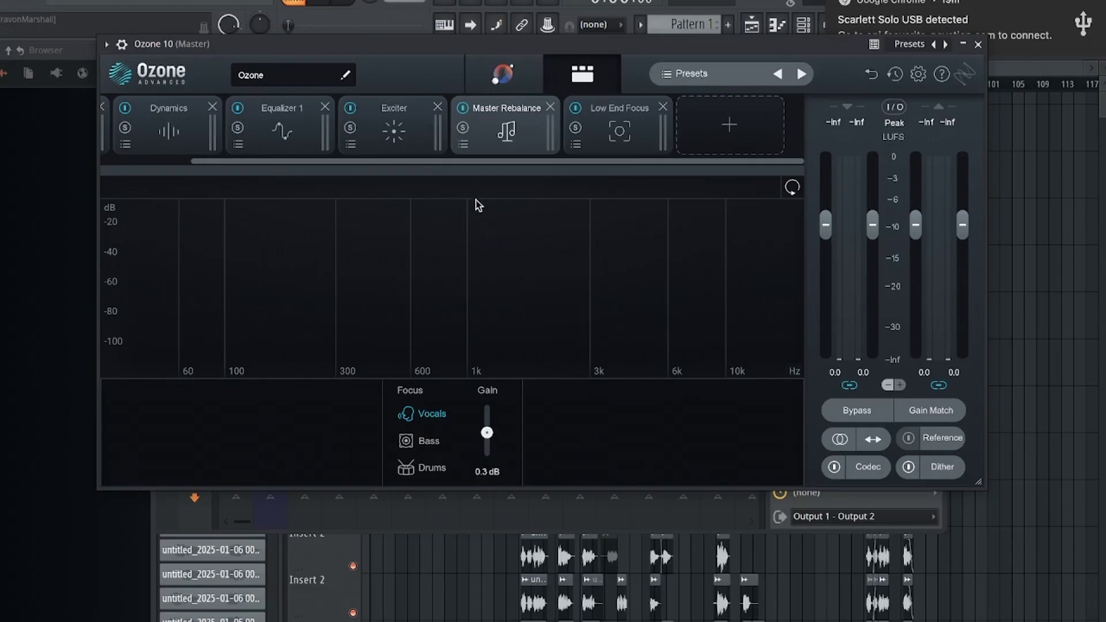
drag(437, 162, 390, 168)
drag(530, 161, 387, 165)
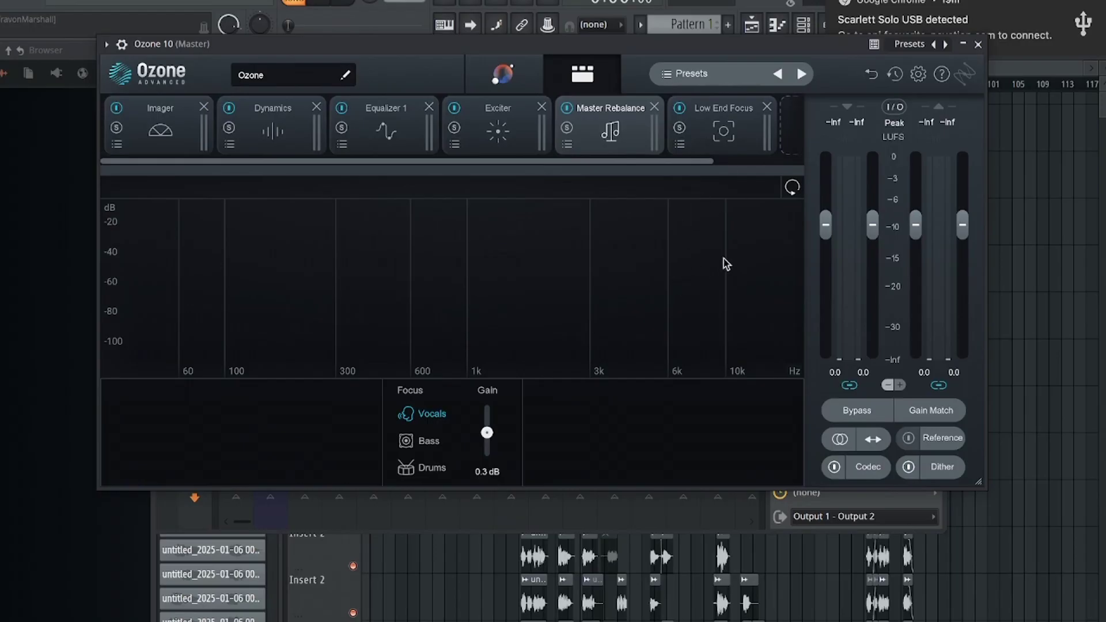
drag(525, 165, 616, 171)
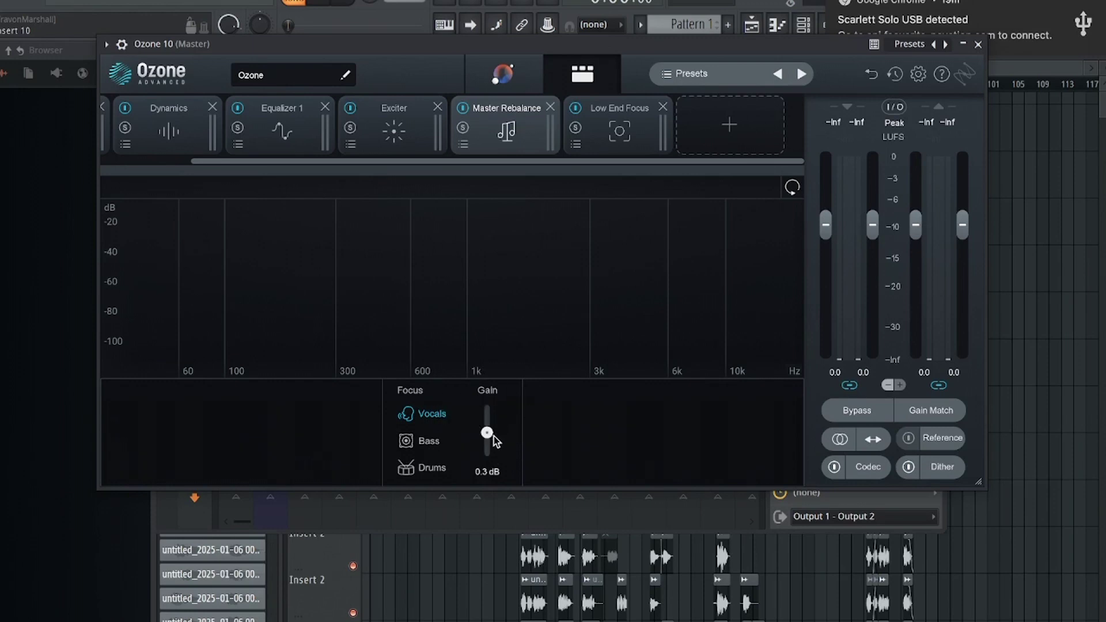
Step: Try lowering the Vocals gain in Master Rebalance, and restore it to 0.3 dB
drag(491, 436, 494, 439)
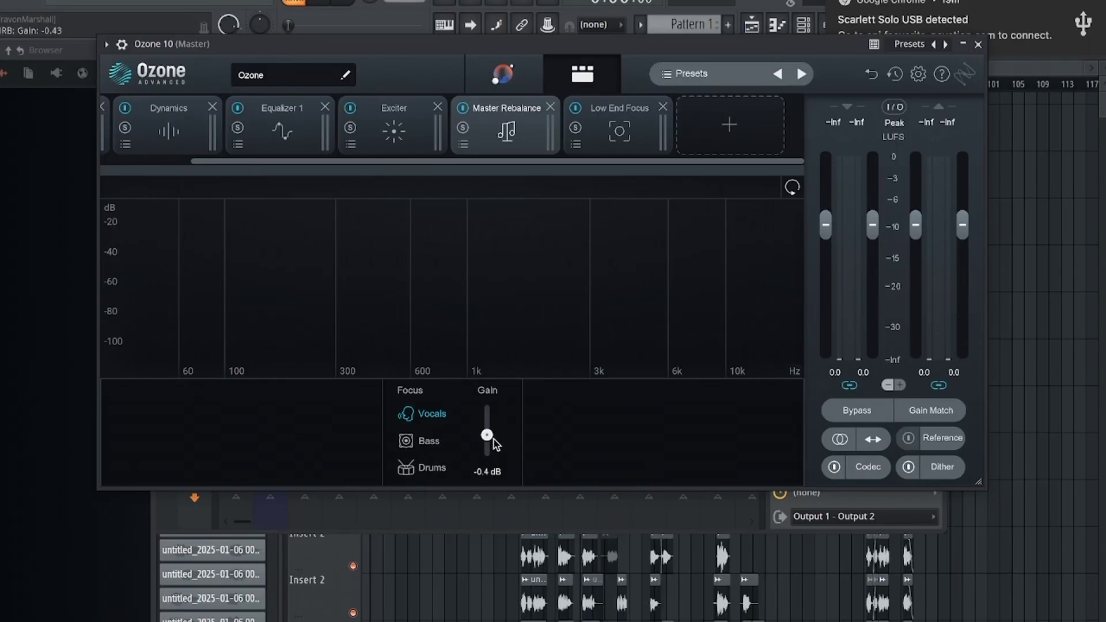
scroll(489, 469, up, 1)
double_click(486, 472)
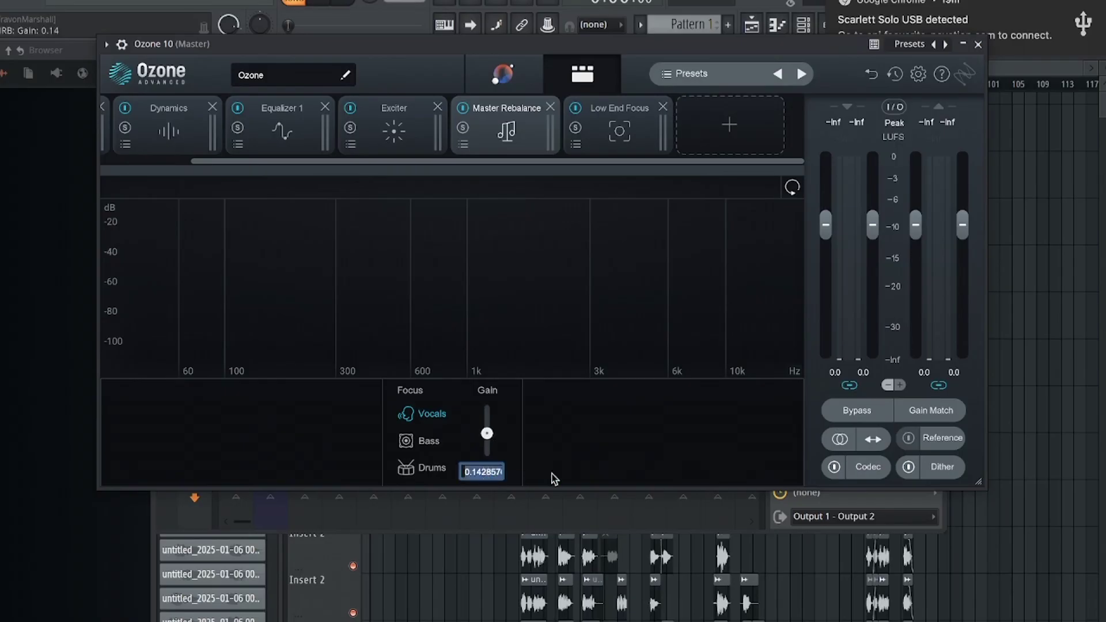
click(785, 448)
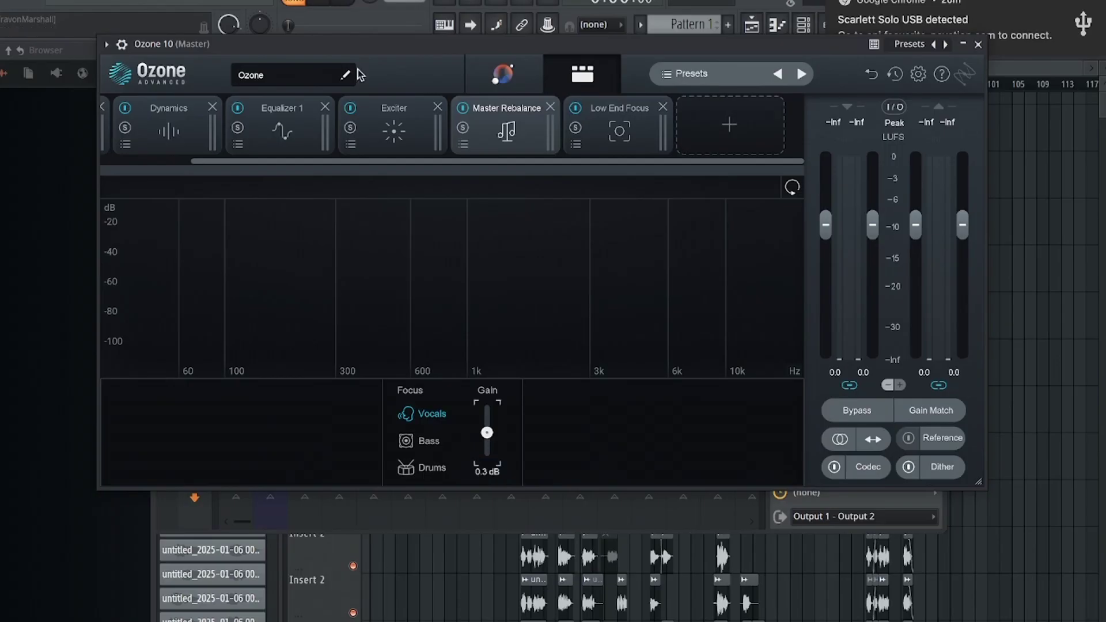
Step: Close Ozone 10 and the mixer, and look through the playlist's vocal and automation tracks
click(978, 43)
key(F9)
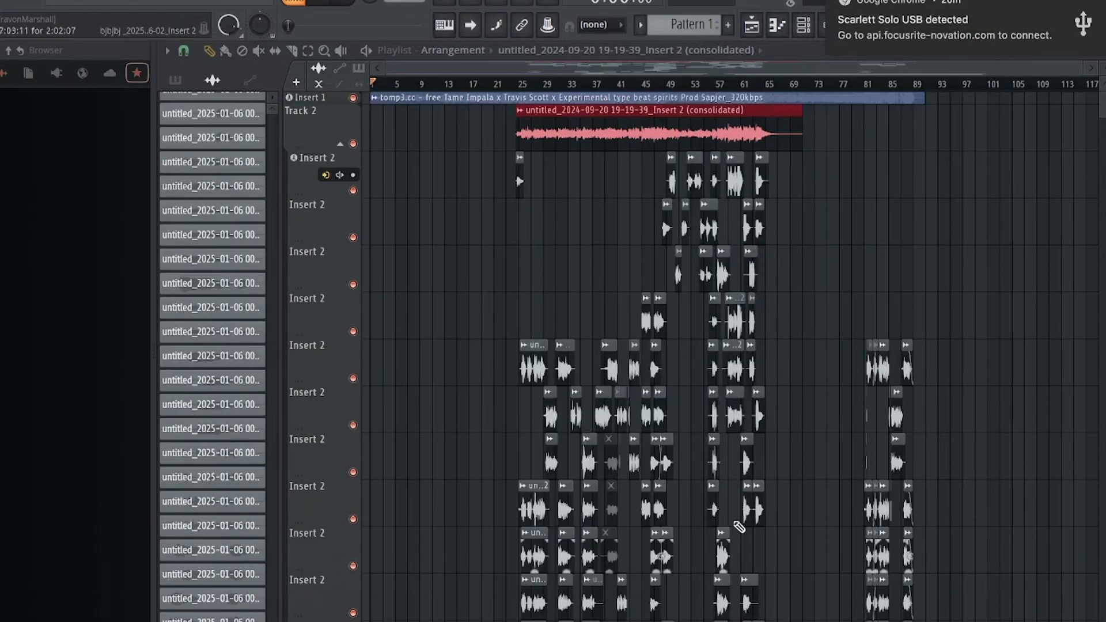
scroll(801, 495, down, 10)
scroll(766, 386, down, 3)
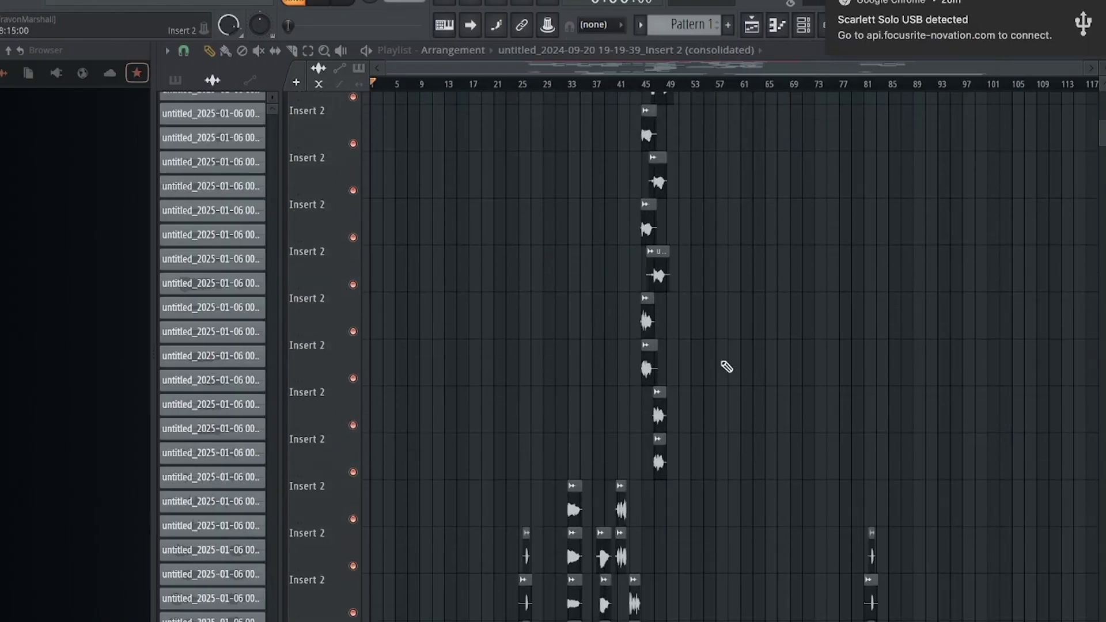
scroll(585, 253, down, 5)
scroll(760, 411, down, 4)
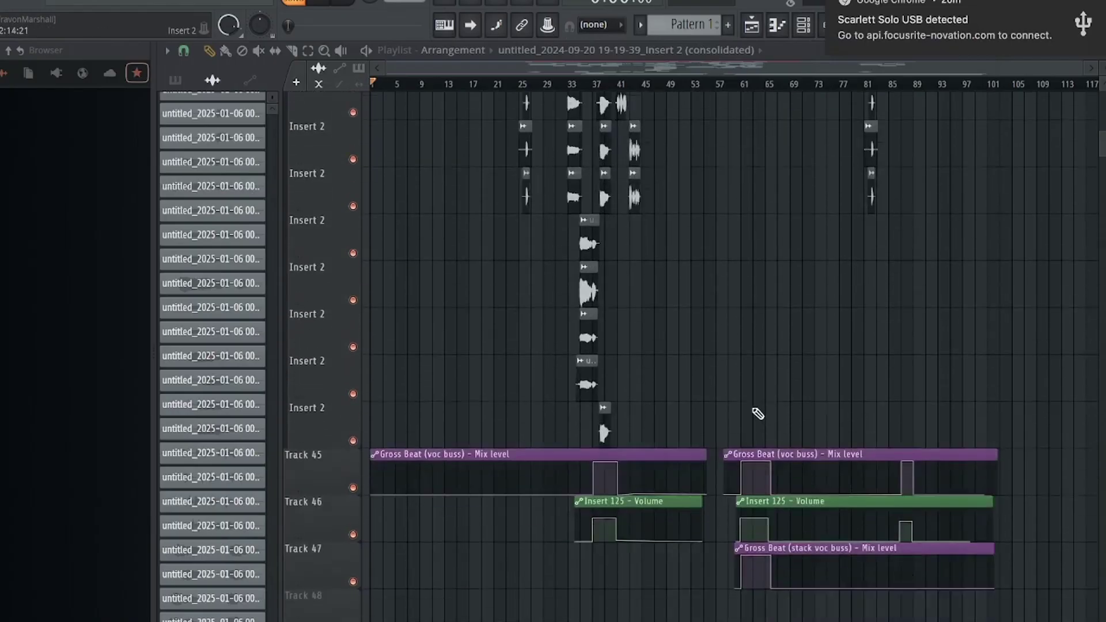
scroll(730, 293, up, 20)
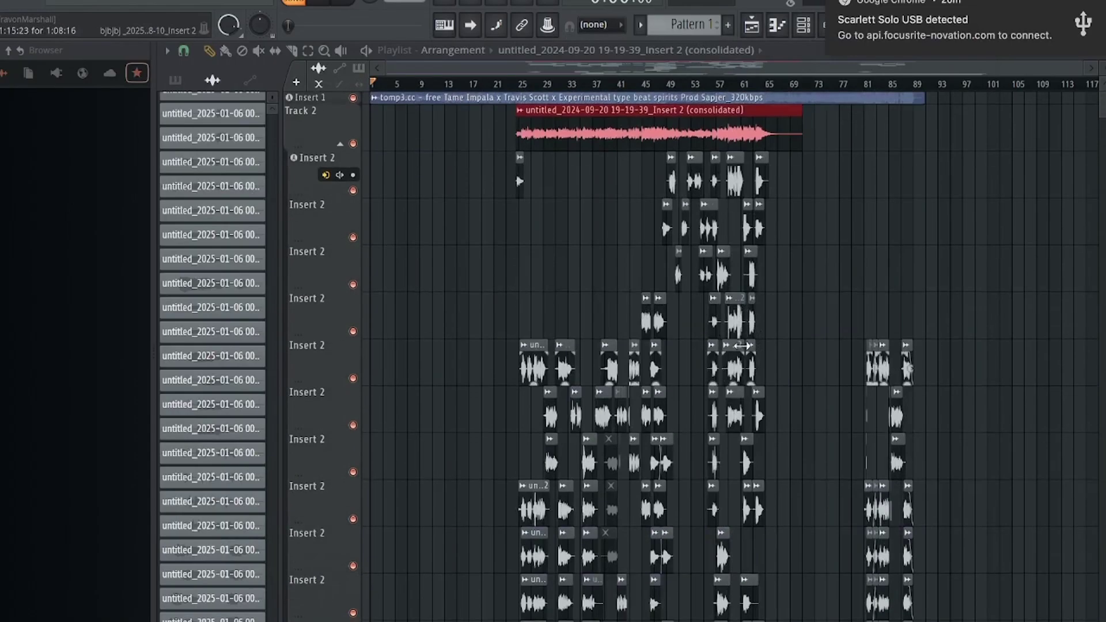
click(193, 2)
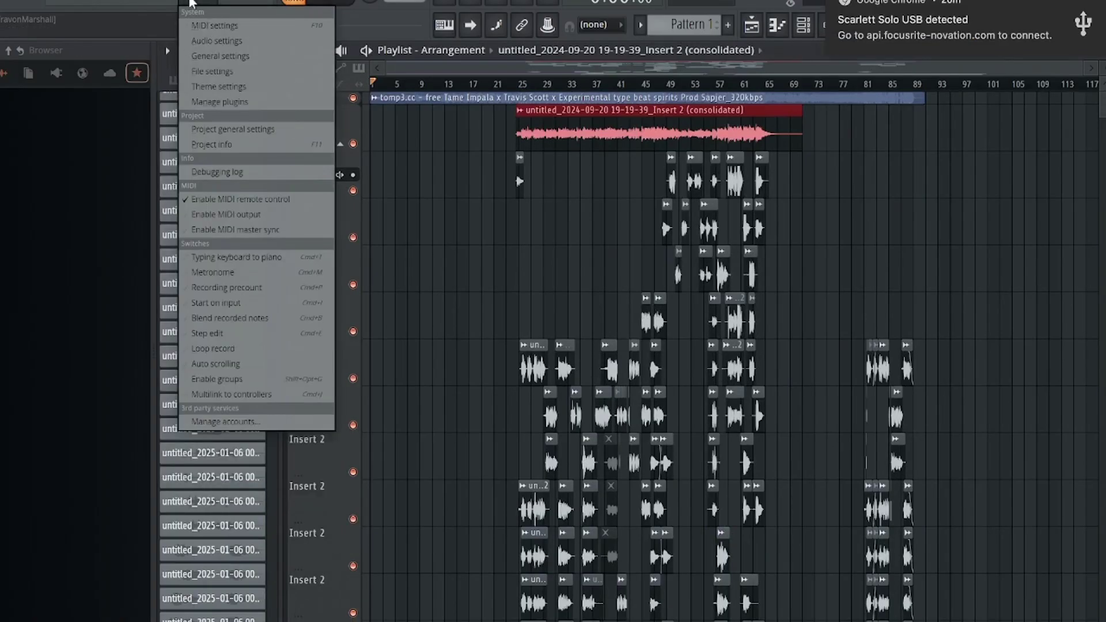
click(282, 32)
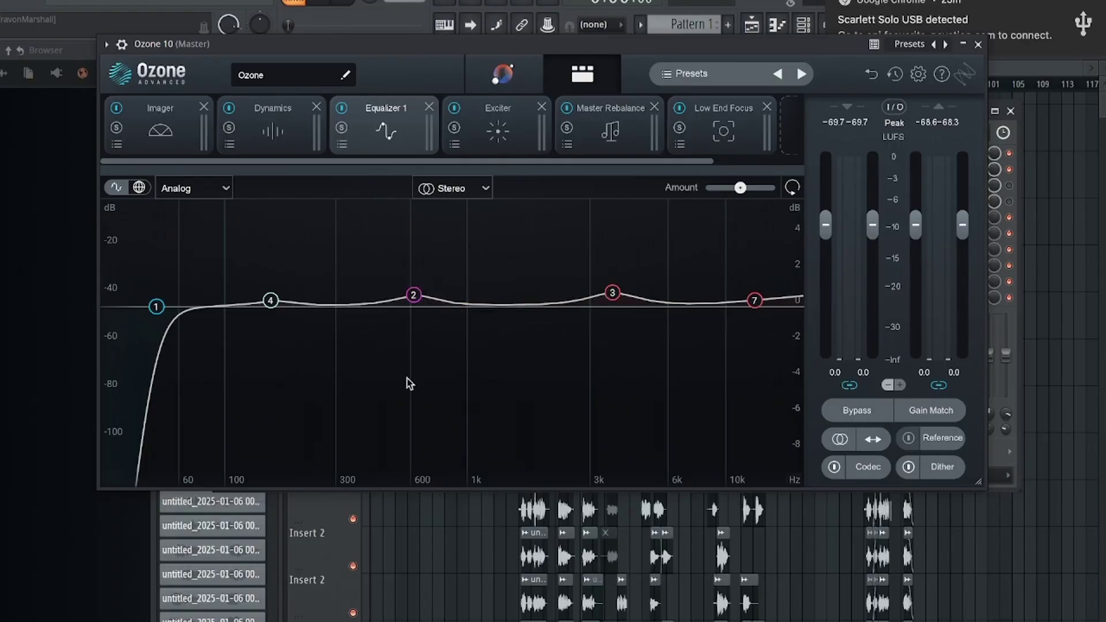
Step: Close the Ozone 10 window opened from the Master track
key(Escape)
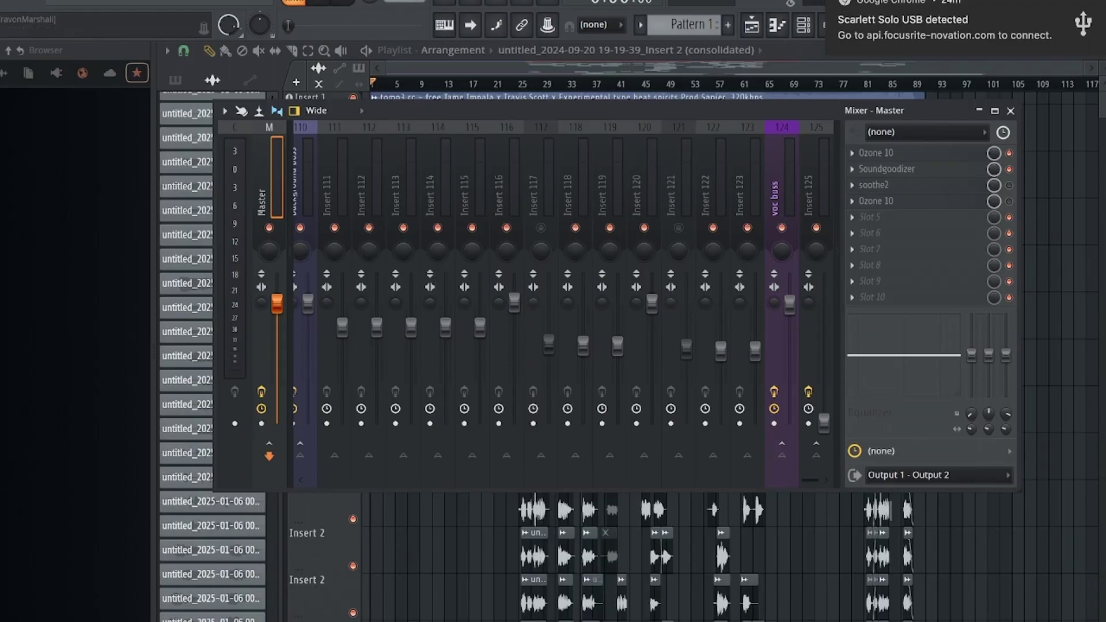
Step: Select the voc buss mixer track to show its effect chain, and close the mixer
click(782, 173)
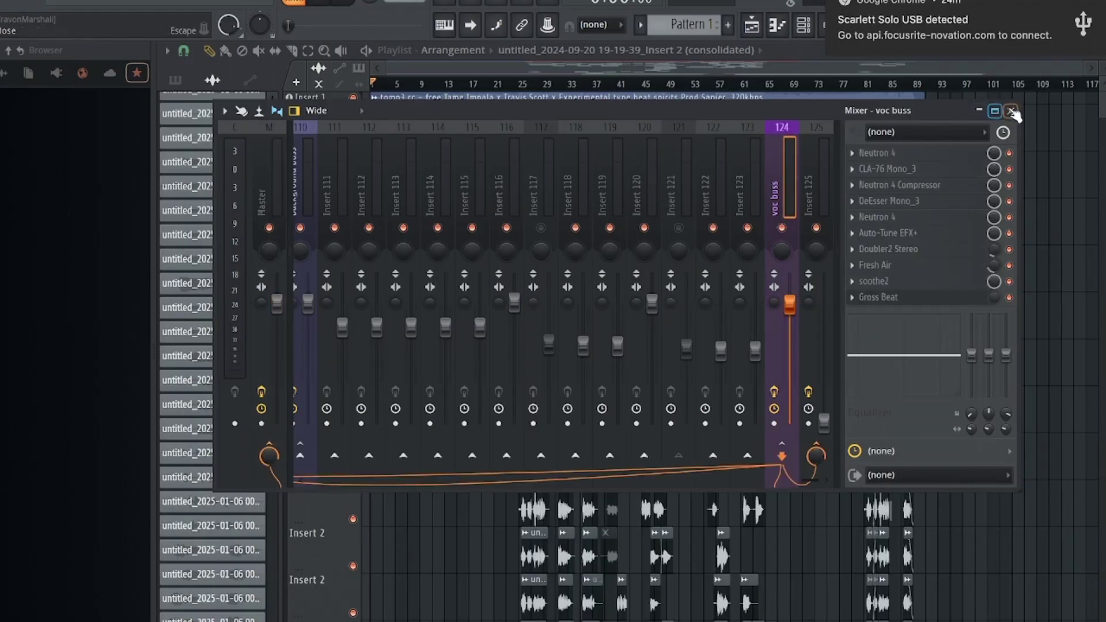
click(1011, 110)
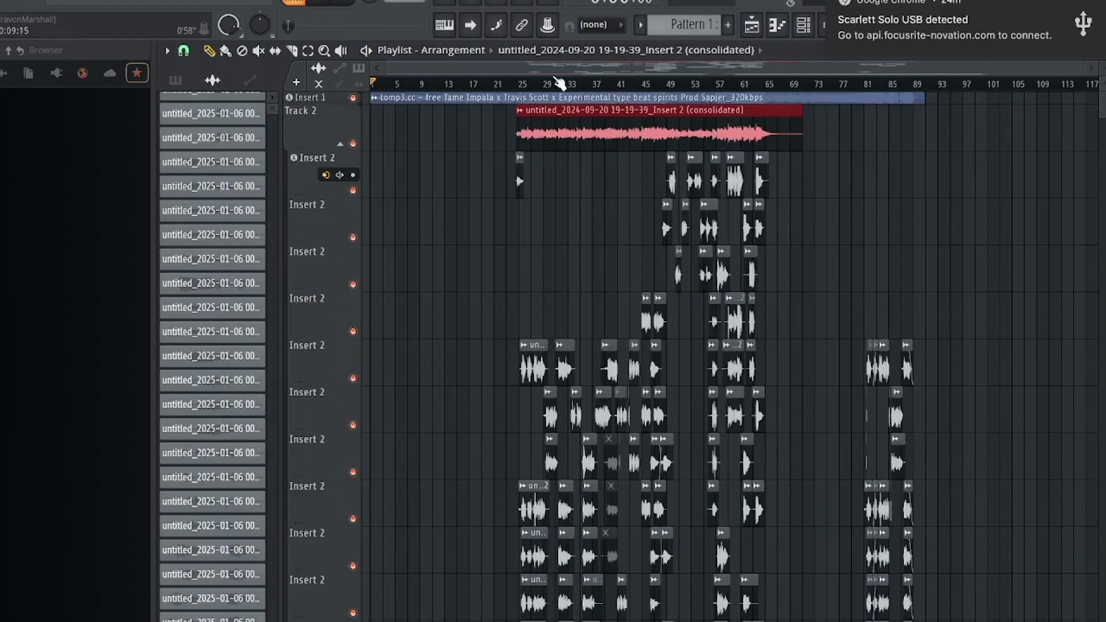
Step: Play the arrangement from about bar 24, just before the vocals start, and pause playback at about bar 45
click(497, 85)
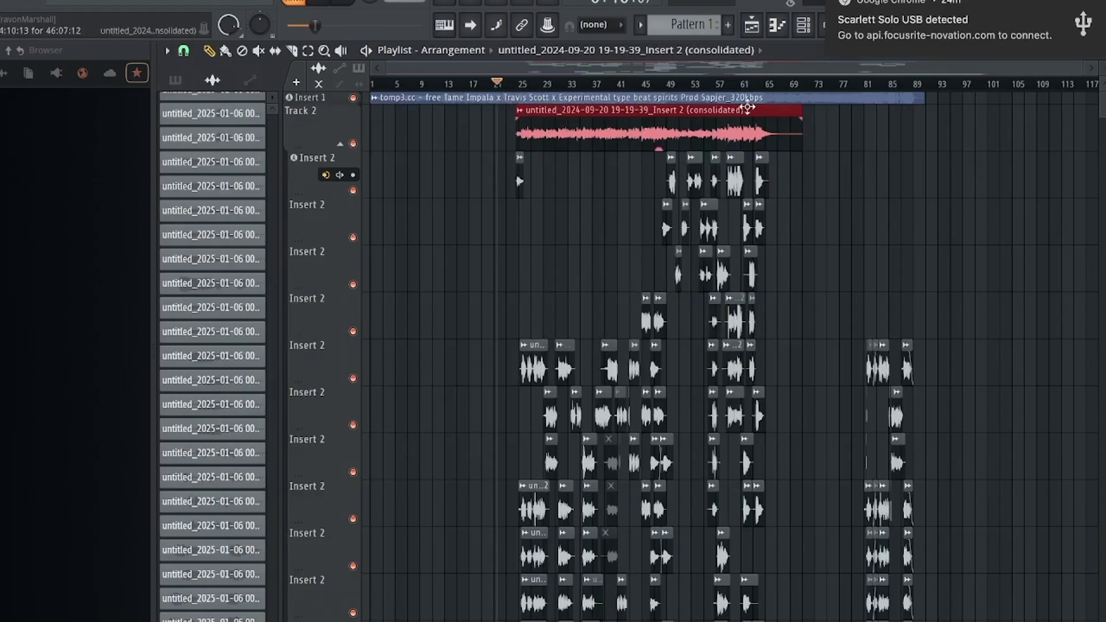
drag(797, 90, 482, 76)
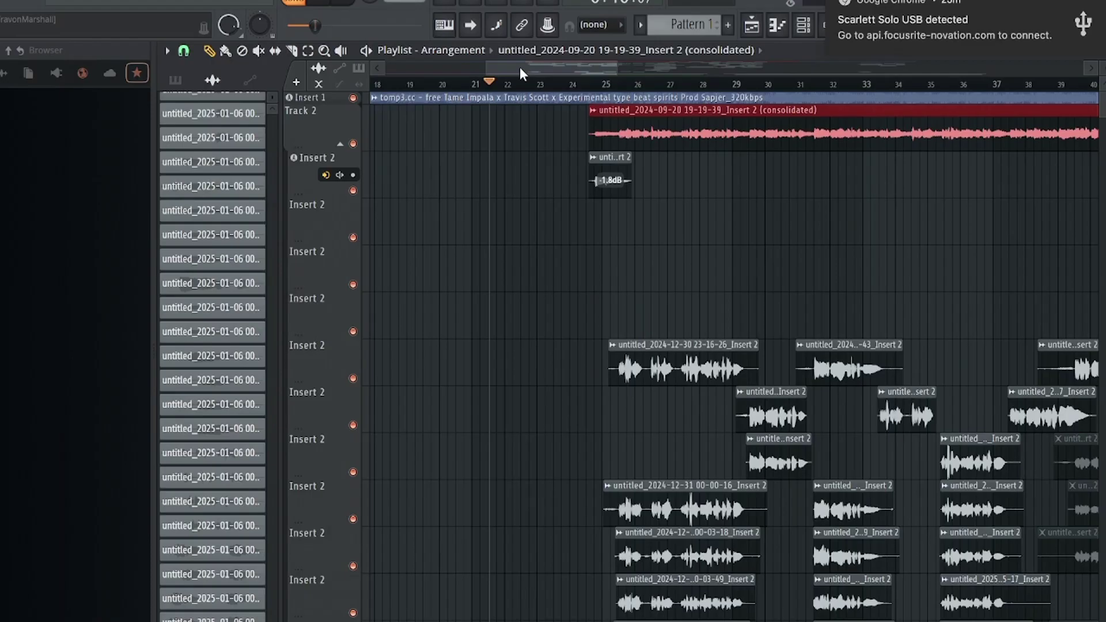
click(577, 84)
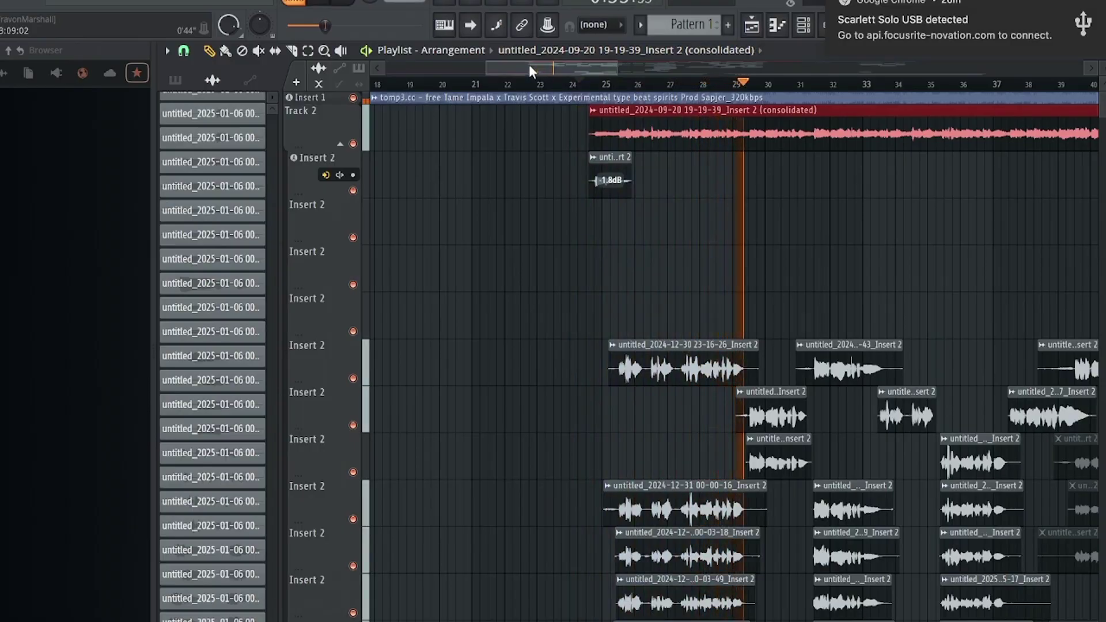
drag(528, 64, 590, 50)
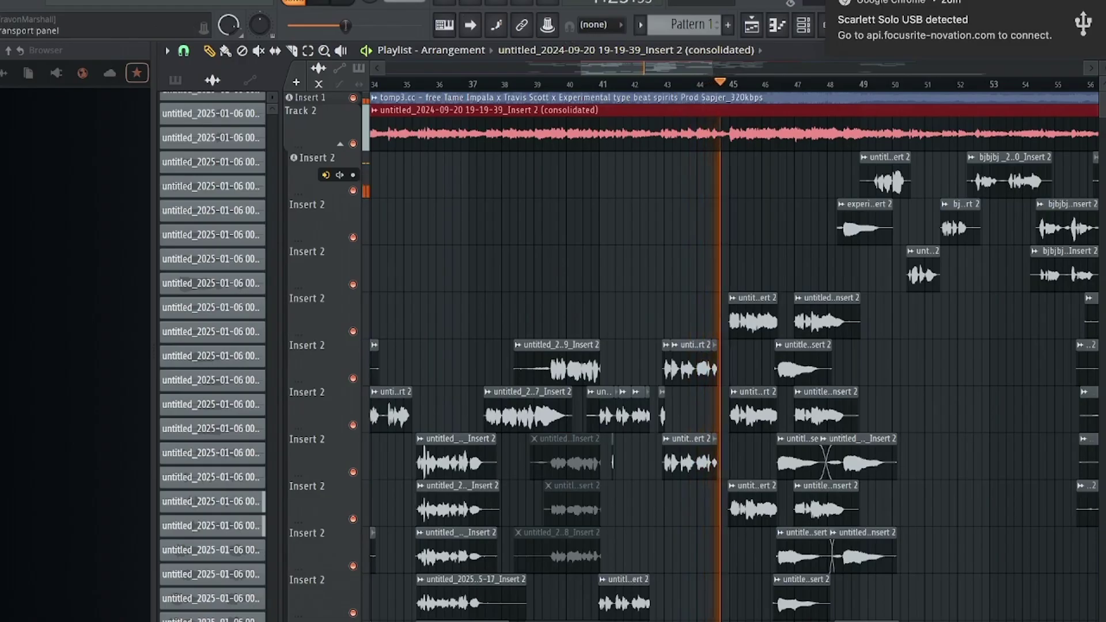
click(326, 2)
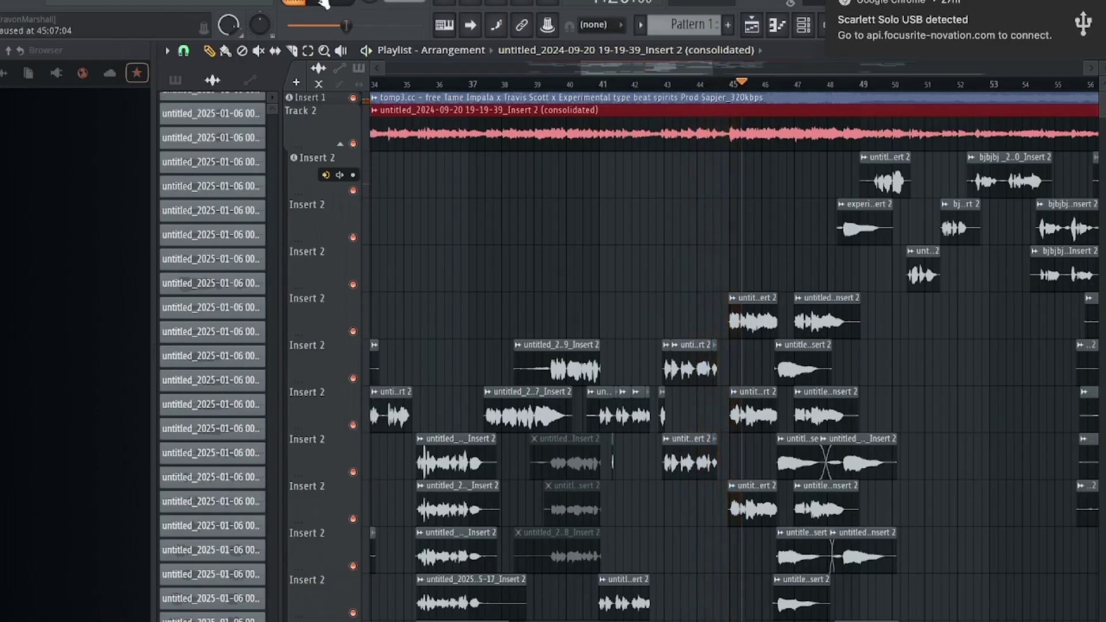
Step: Reopen the mixer with the voc buss track's effect chain and move its window higher over the playlist
click(167, 3)
click(191, 66)
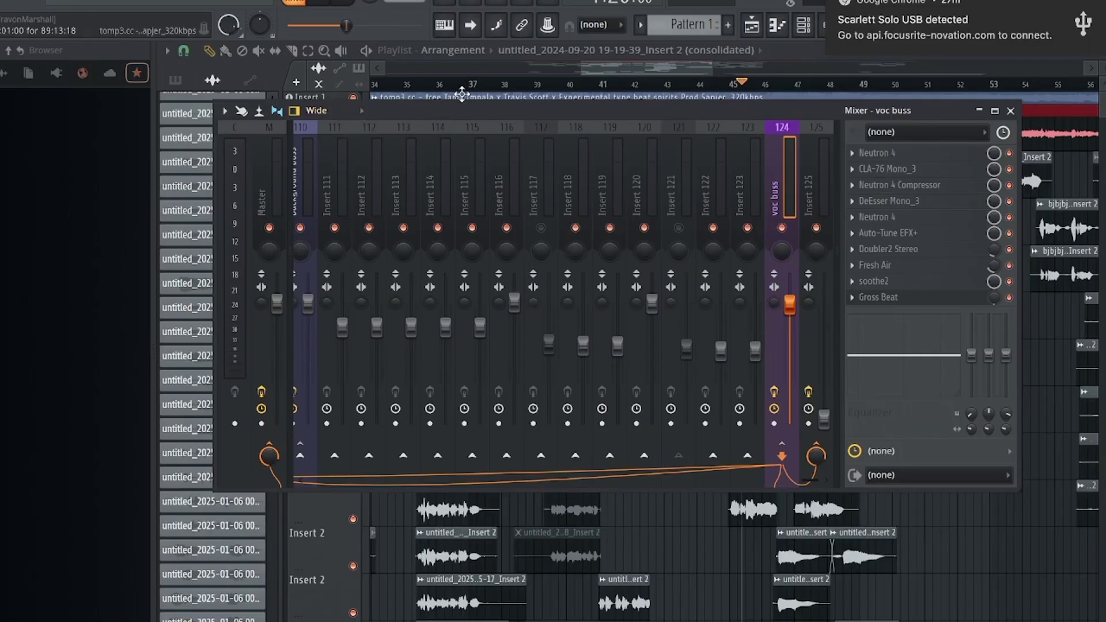
drag(451, 106, 421, 34)
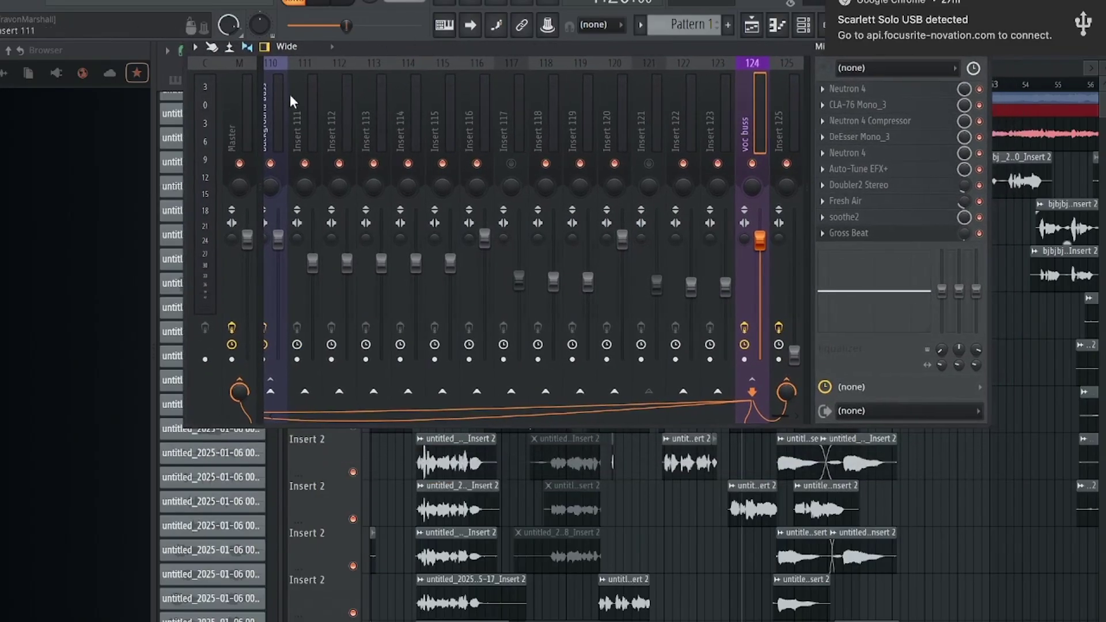